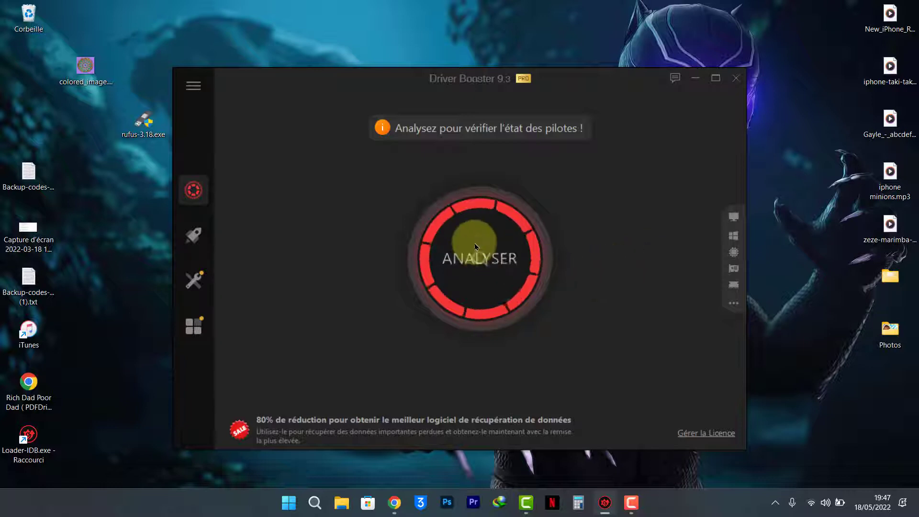
# Step: Scan the computer's drivers and review the lists of missing game components and up-to-date drivers
pyautogui.click(479, 258)
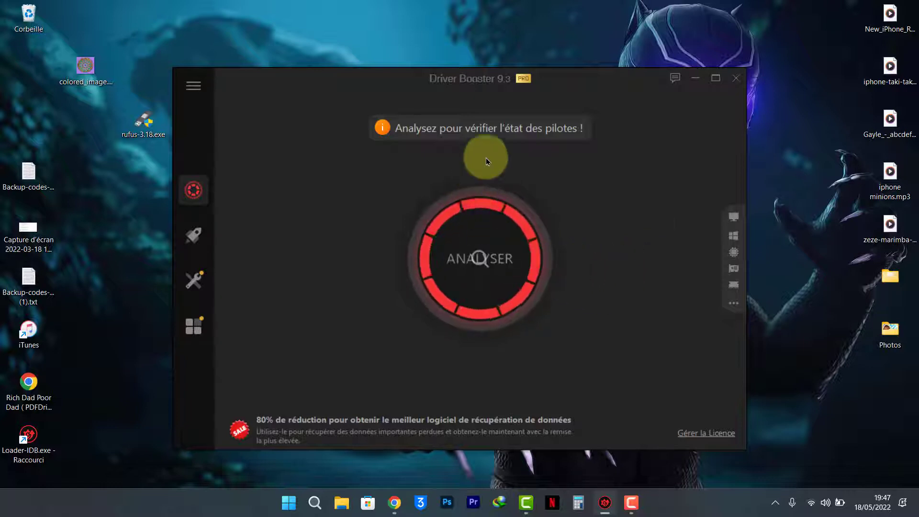
pyautogui.click(486, 260)
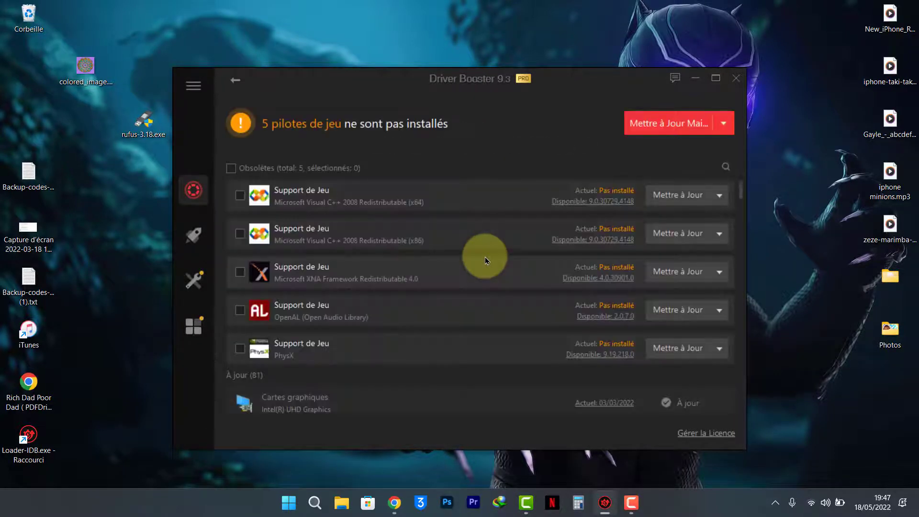
pyautogui.scroll(-10, 484, 257)
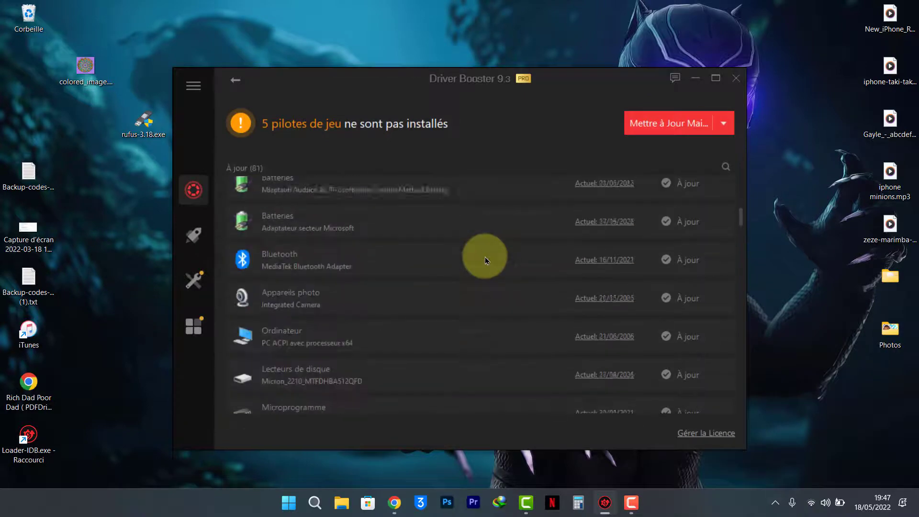
pyautogui.scroll(3, 485, 260)
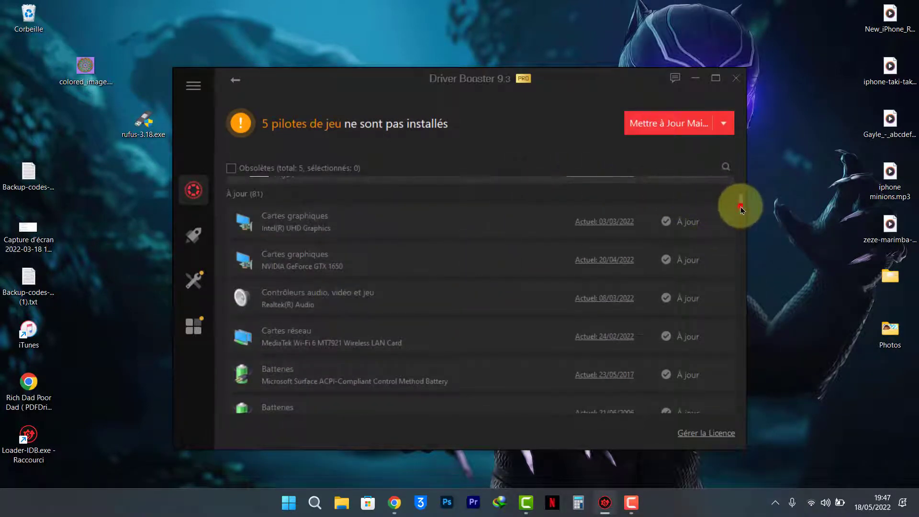
pyautogui.moveTo(741, 206); pyautogui.dragTo(769, 171)
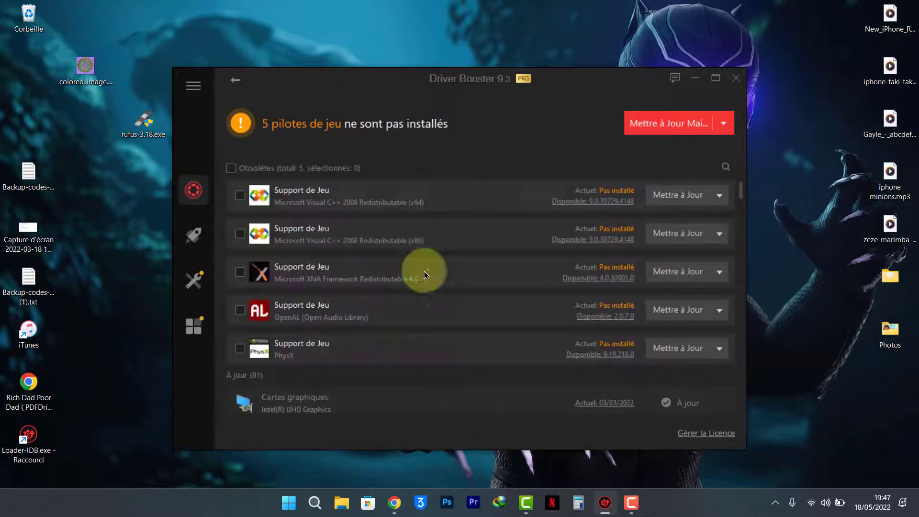
# Step: View the game acceleration and system optimization page and the Hot Fix Tools page, and close Driver Booster
pyautogui.click(199, 233)
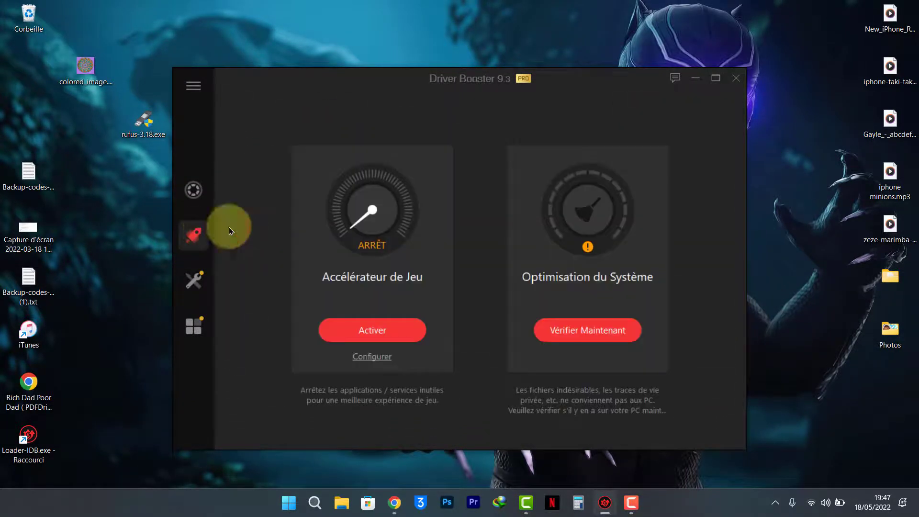
pyautogui.click(204, 283)
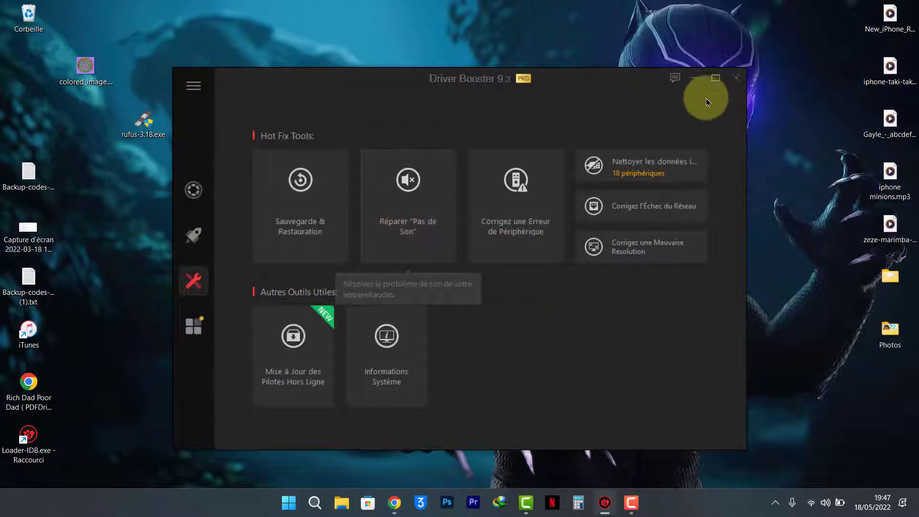
pyautogui.click(738, 87)
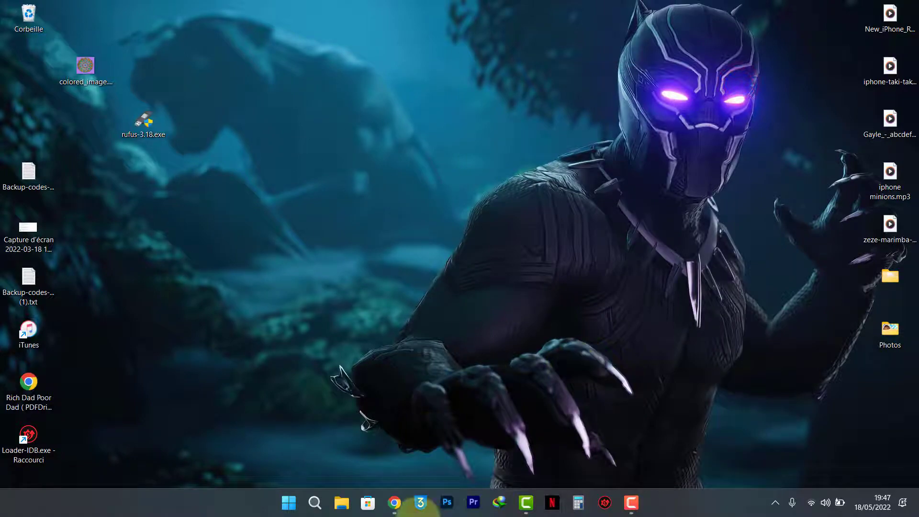
# Step: Switch to Chrome and search the igetintopc.com site for "driver booster"
pyautogui.click(396, 504)
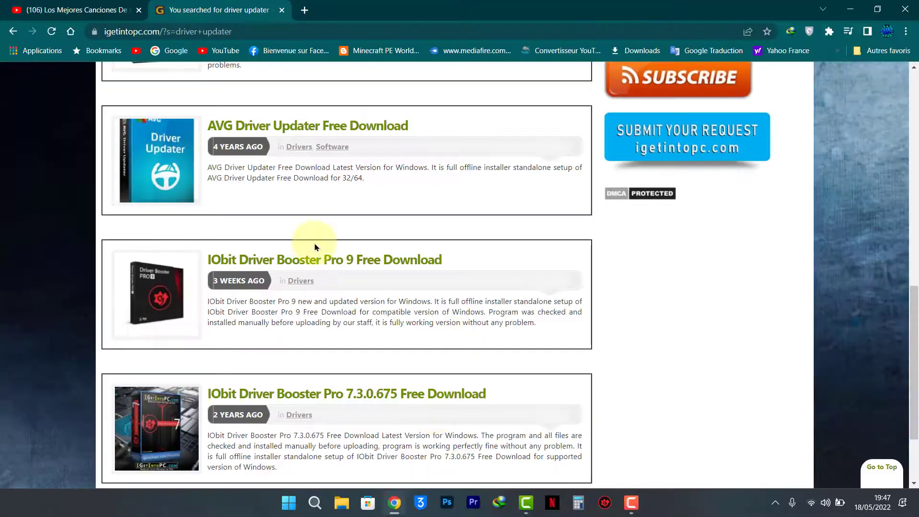
pyautogui.scroll(12, 315, 243)
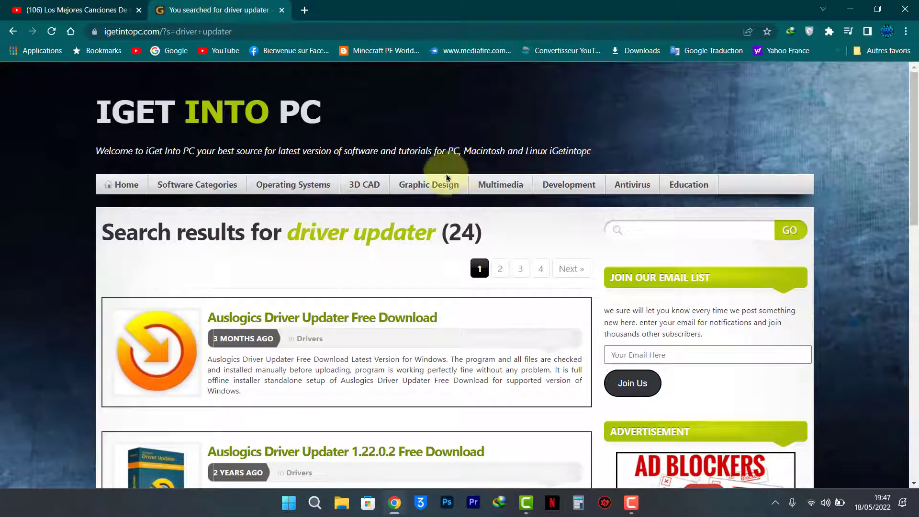
pyautogui.click(675, 226)
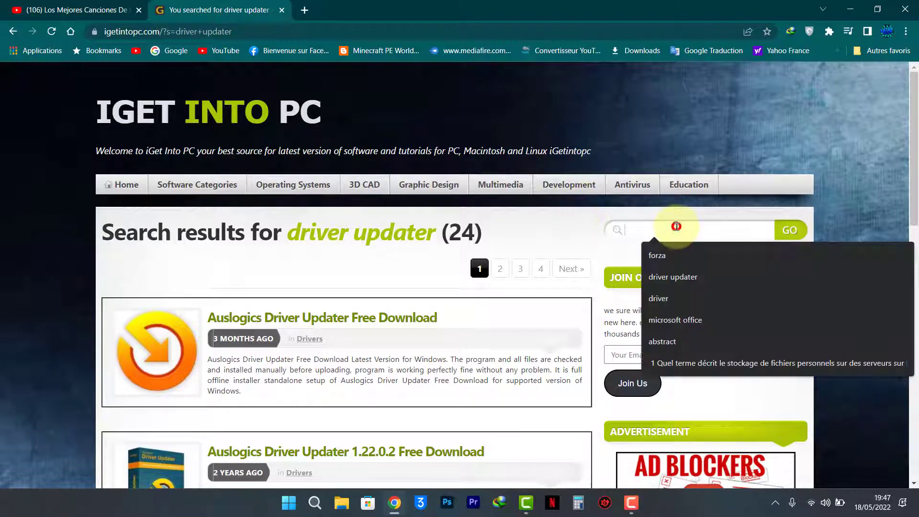
pyautogui.click(644, 230)
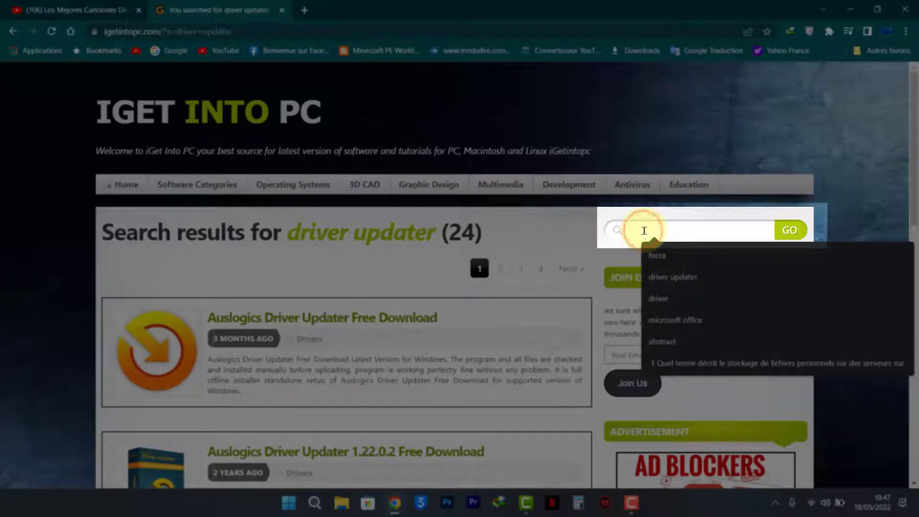
pyautogui.write('dri')
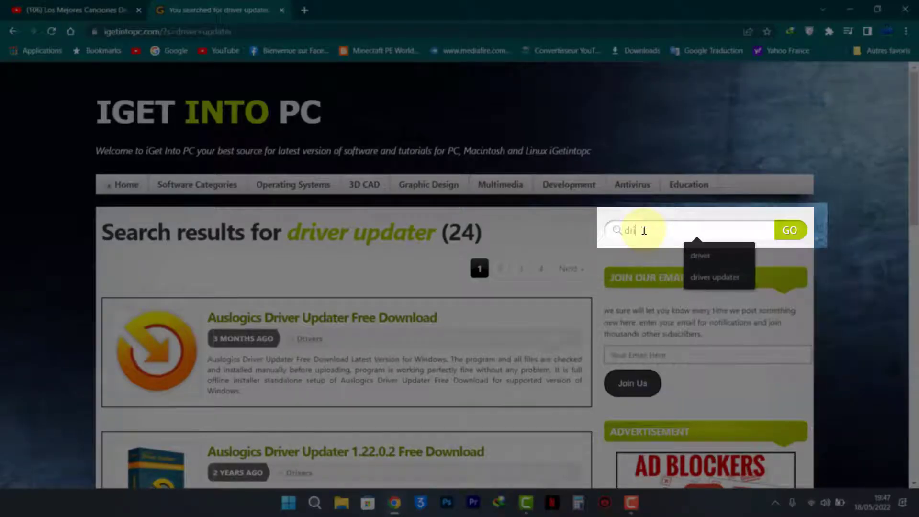
pyautogui.write('ver boos')
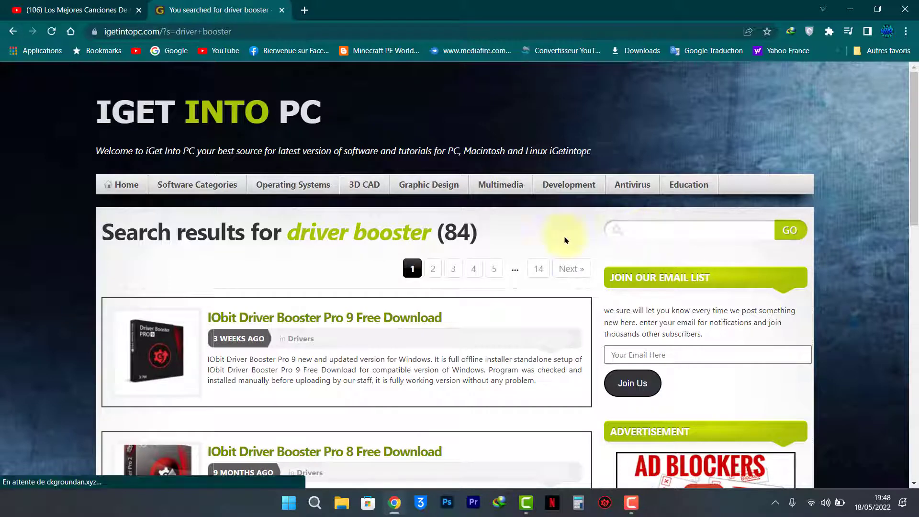
# Step: Open the IObit Driver Booster Pro 9 Free Download page and go to its download instructions
pyautogui.scroll(-3, 361, 259)
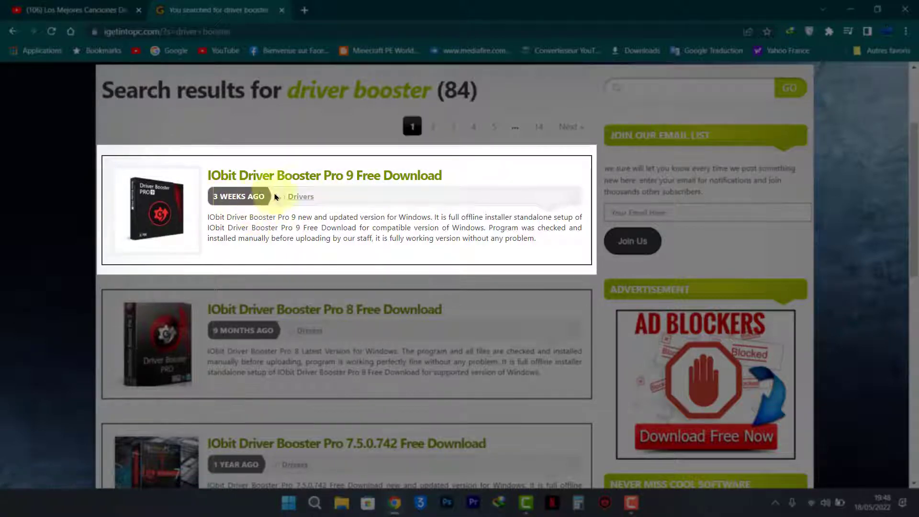
pyautogui.click(308, 177)
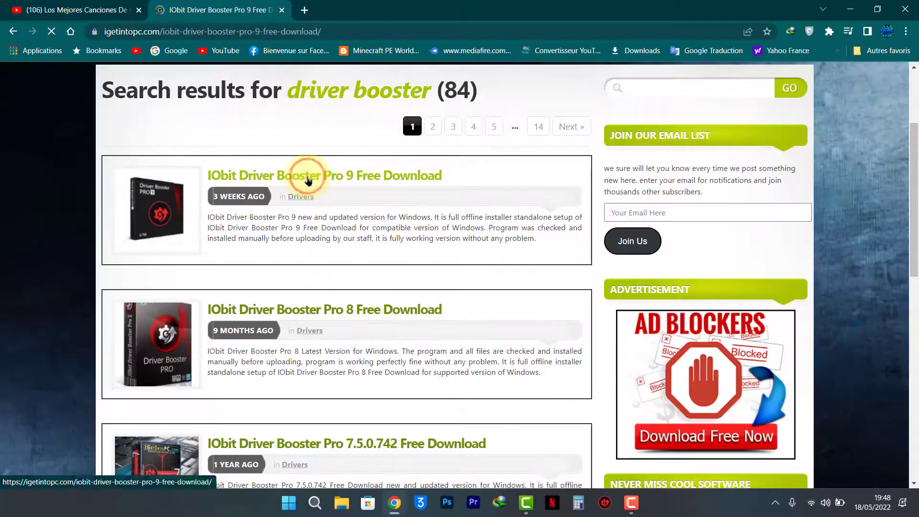
pyautogui.scroll(-3, 308, 180)
pyautogui.scroll(-15, 308, 180)
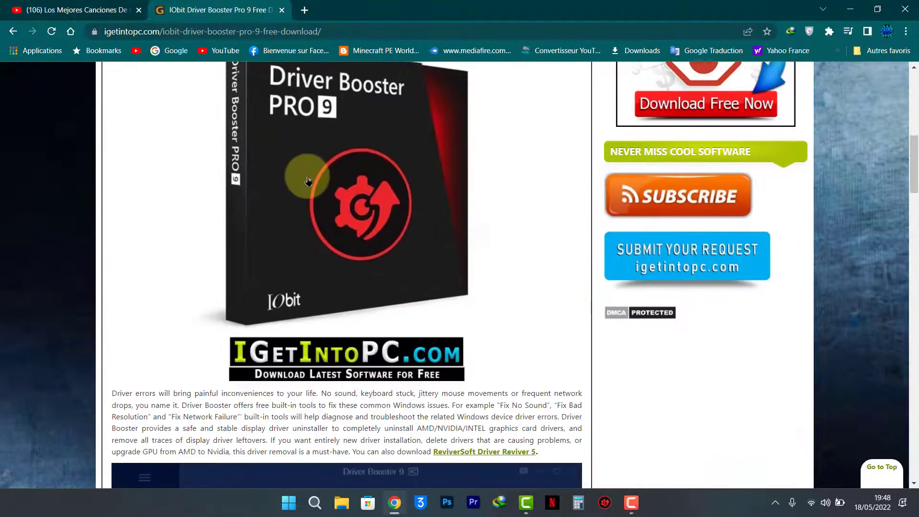
pyautogui.scroll(-15, 307, 181)
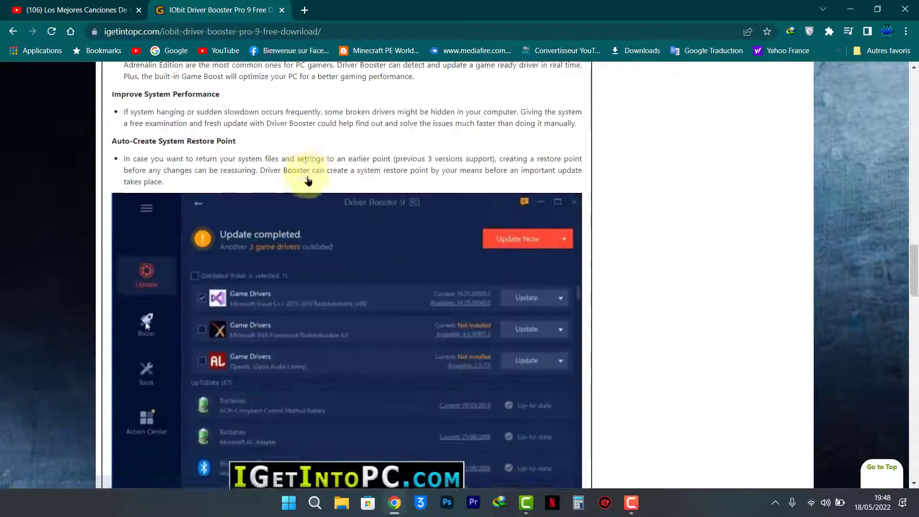
pyautogui.scroll(-5, 308, 181)
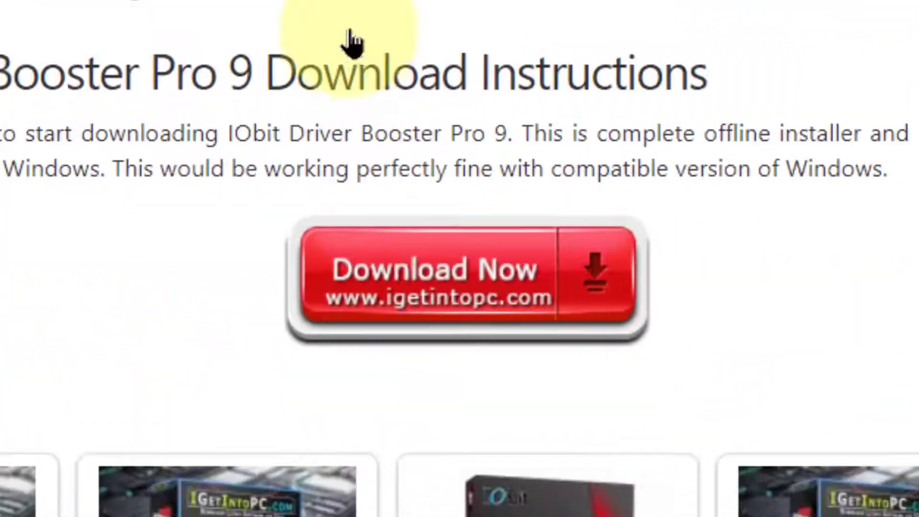
# Step: Request the Driver Booster Pro 9 download and agree to submit the form over the unsecured connection
pyautogui.click(335, 261)
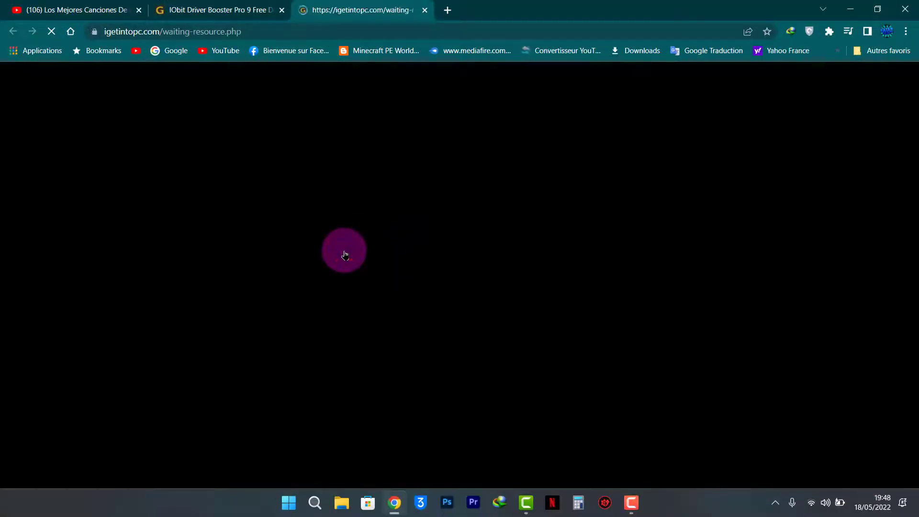
pyautogui.scroll(-1, 530, 397)
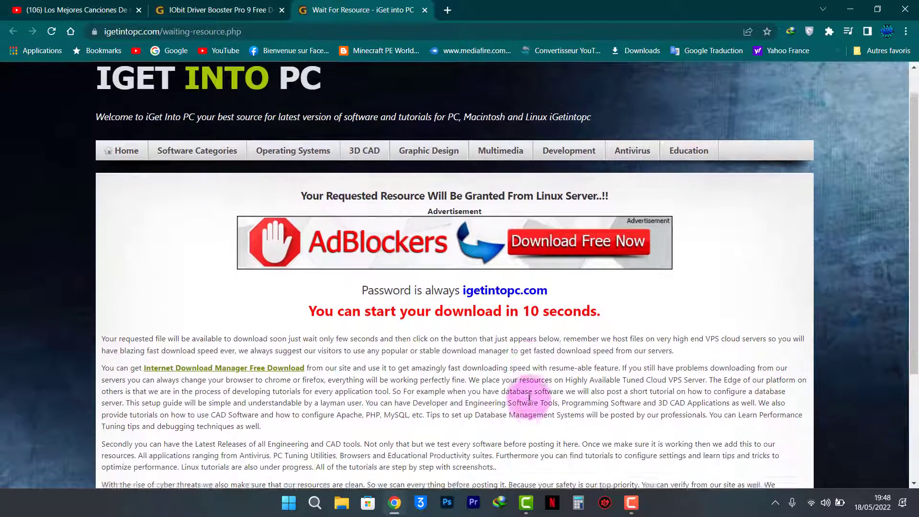
pyautogui.tripleClick(527, 307)
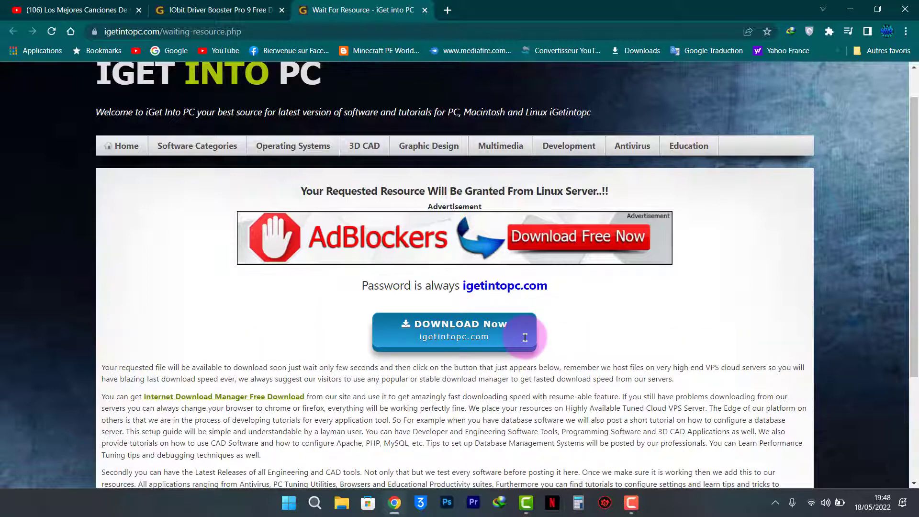
pyautogui.click(448, 332)
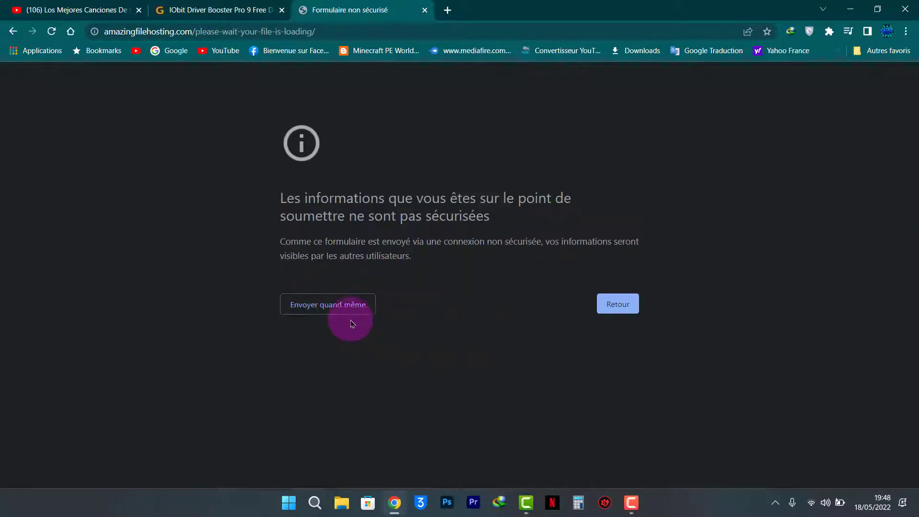
pyautogui.click(332, 315)
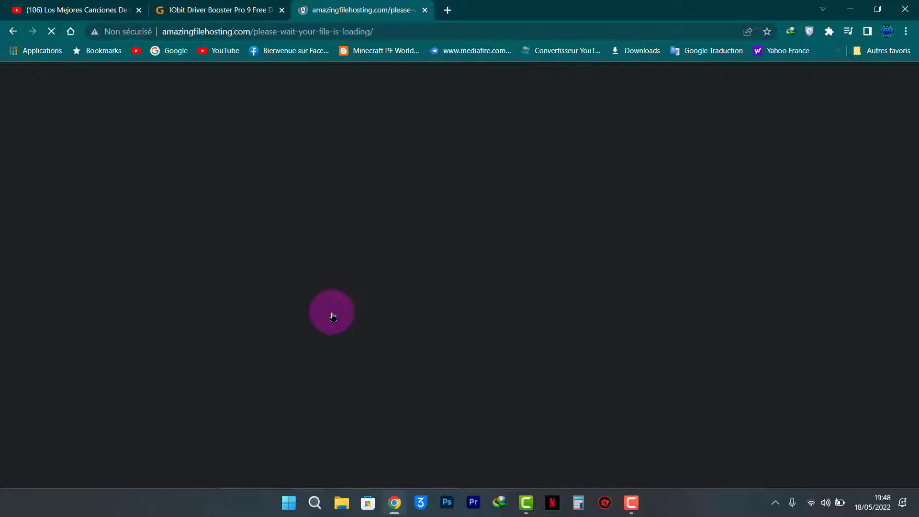
# Step: Cancel the download manager's prompt for the Driver Booster archive and minimize the browser
pyautogui.scroll(-1, 390, 247)
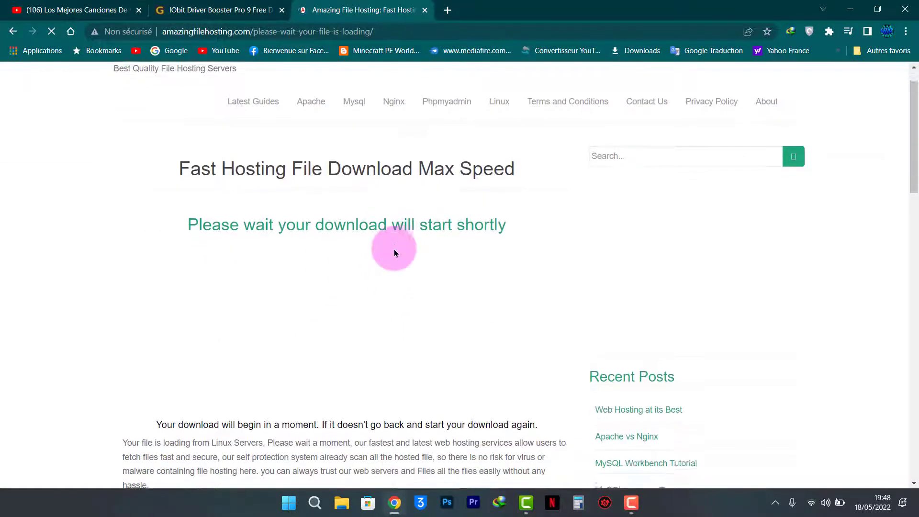
pyautogui.scroll(1, 395, 252)
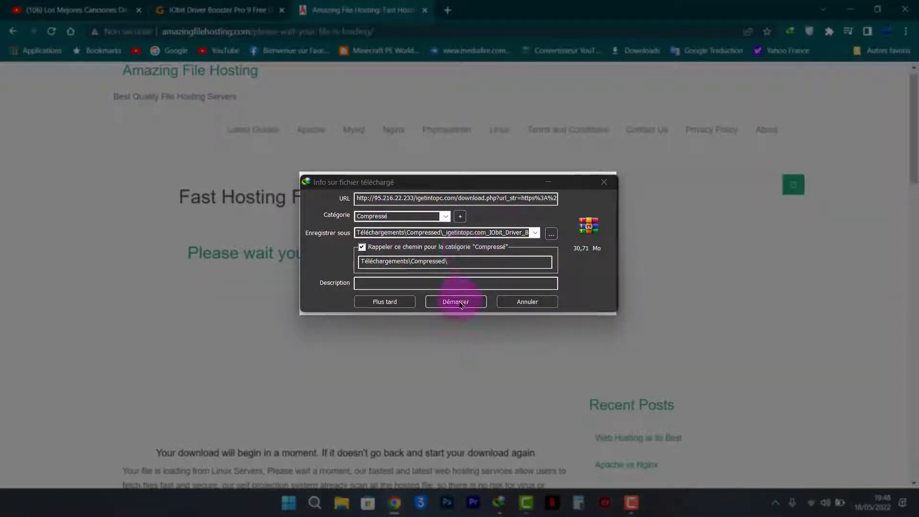
pyautogui.click(525, 301)
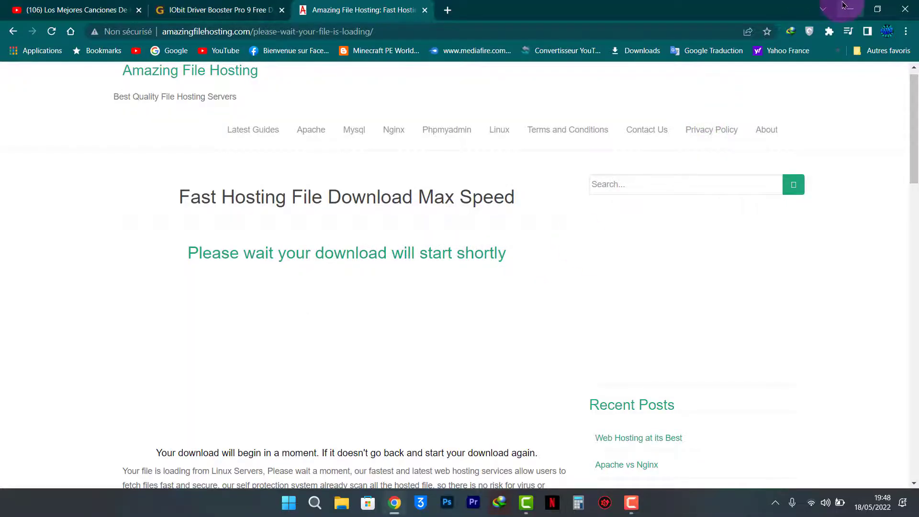
pyautogui.click(849, 9)
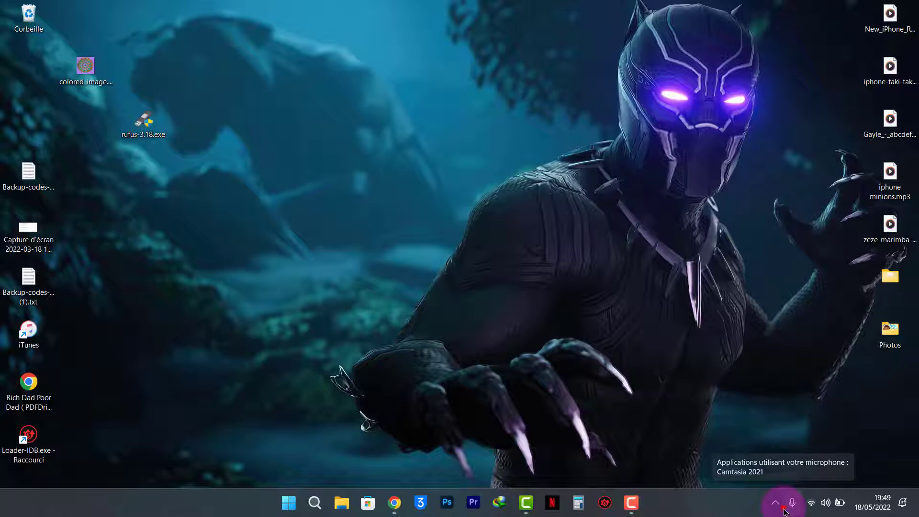
pyautogui.click(788, 508)
pyautogui.click(776, 504)
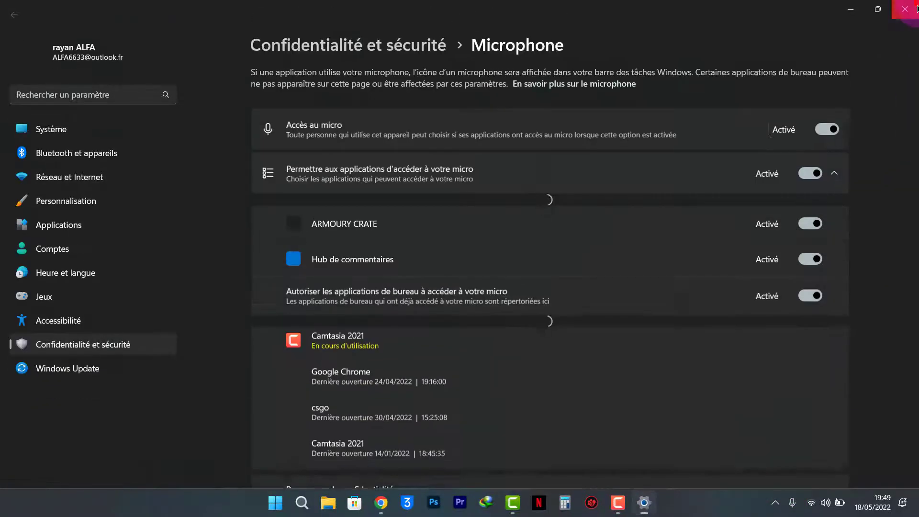
pyautogui.click(905, 9)
pyautogui.click(776, 502)
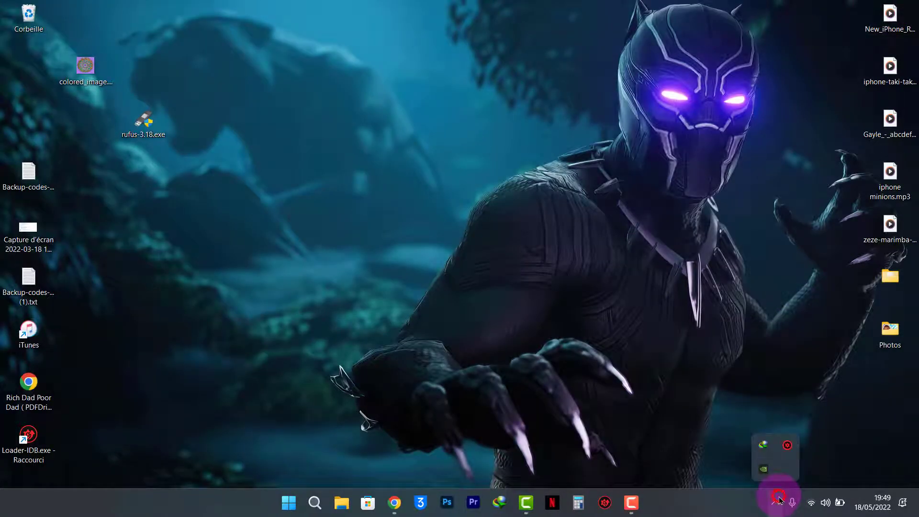
# Step: Search Windows for "defen", open Sécurité Windows and go to Protection contre les virus et menaces
pyautogui.click(315, 503)
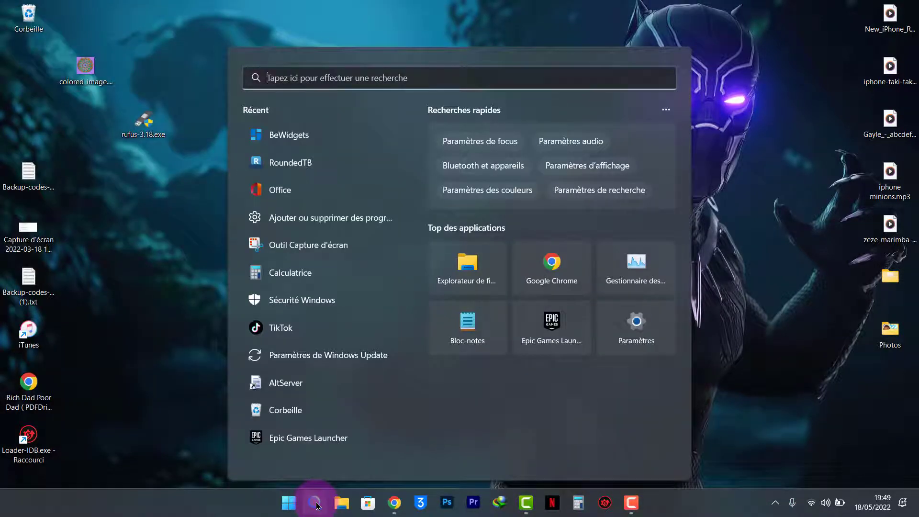
pyautogui.write('windows')
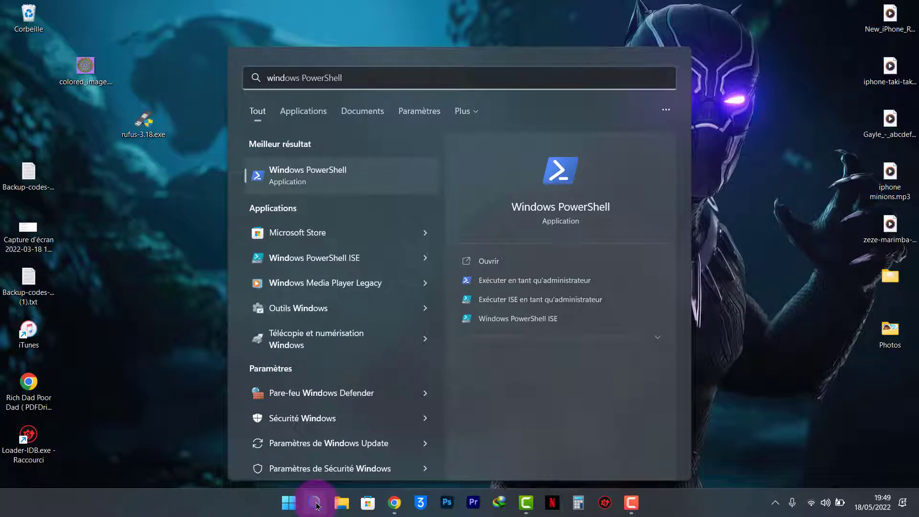
pyautogui.press('BackSpace')
pyautogui.press('BackSpace')
pyautogui.press('BackSpace')
pyautogui.press('BackSpace')
pyautogui.write('defen')
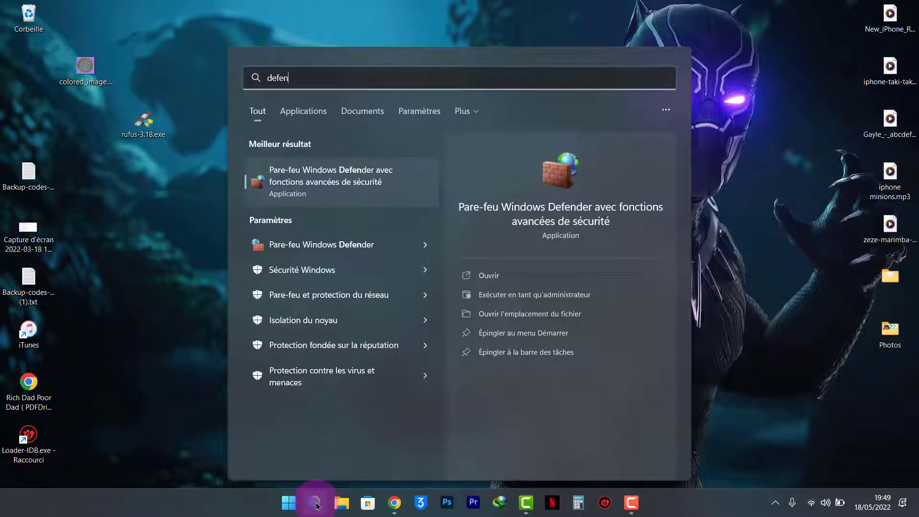
pyautogui.press('Down')
pyautogui.press('Down')
pyautogui.press('Return')
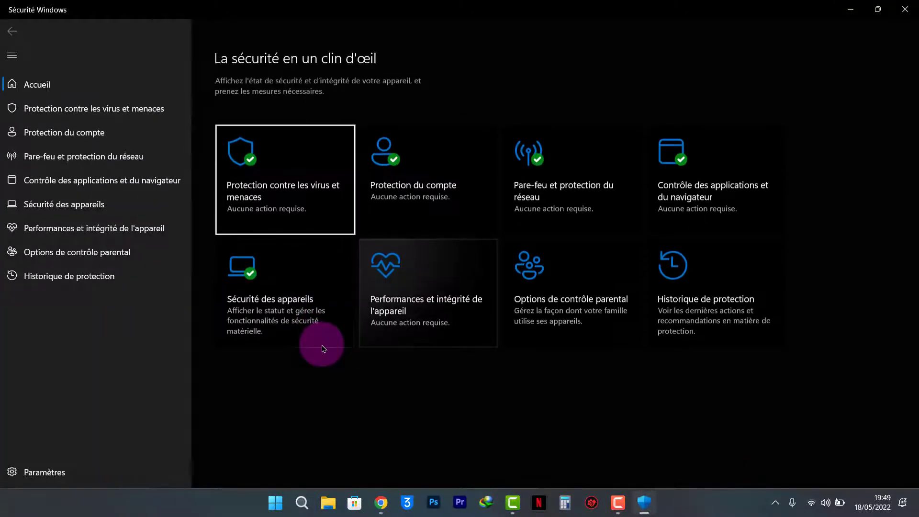
pyautogui.click(302, 202)
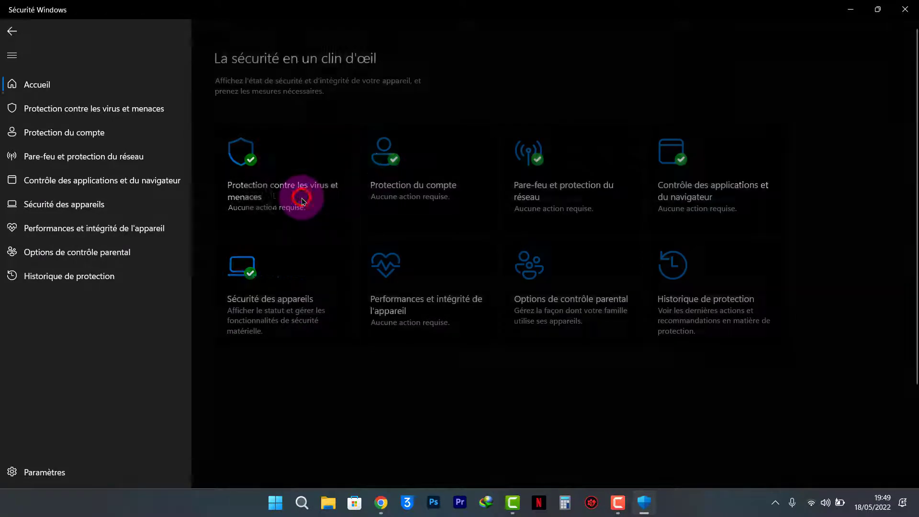
# Step: Turn off Protection en temps réel and Protection dans le cloud in the virus protection settings, authorizing the change, and minimize Sécurité Windows
pyautogui.click(265, 378)
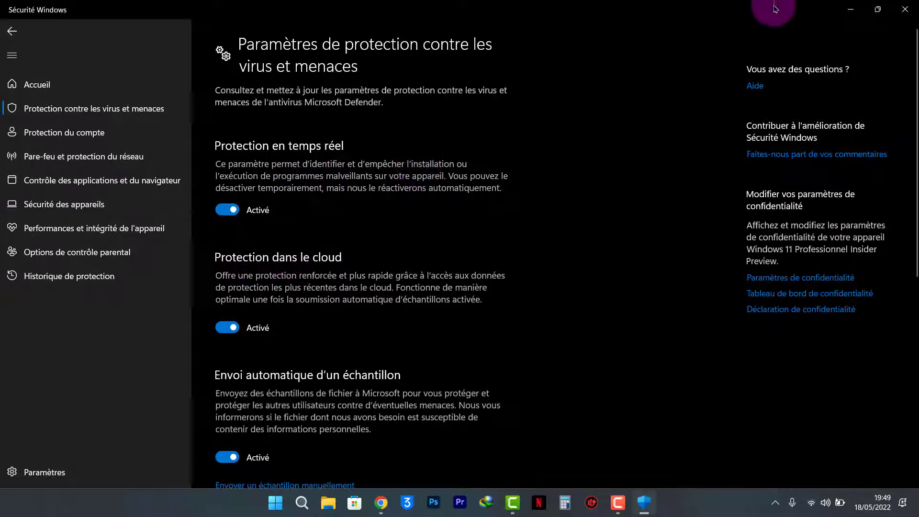
pyautogui.click(228, 209)
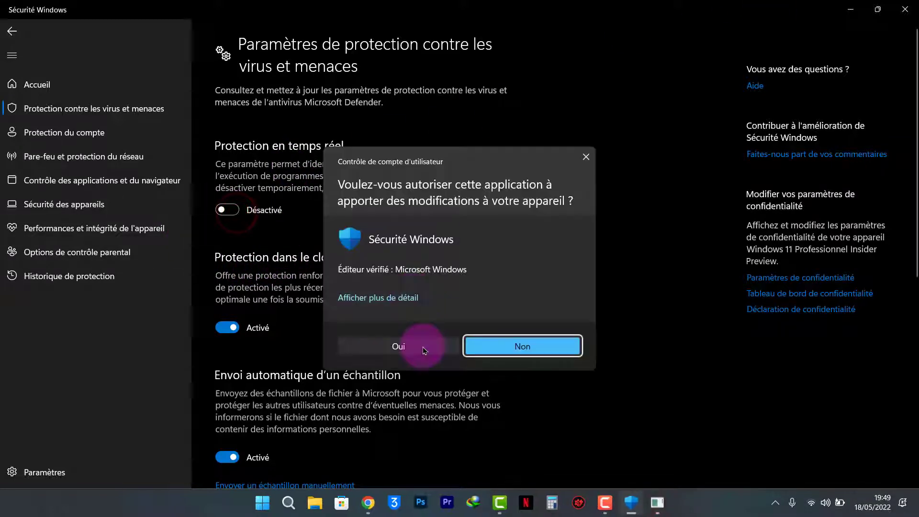
pyautogui.click(423, 346)
pyautogui.click(228, 354)
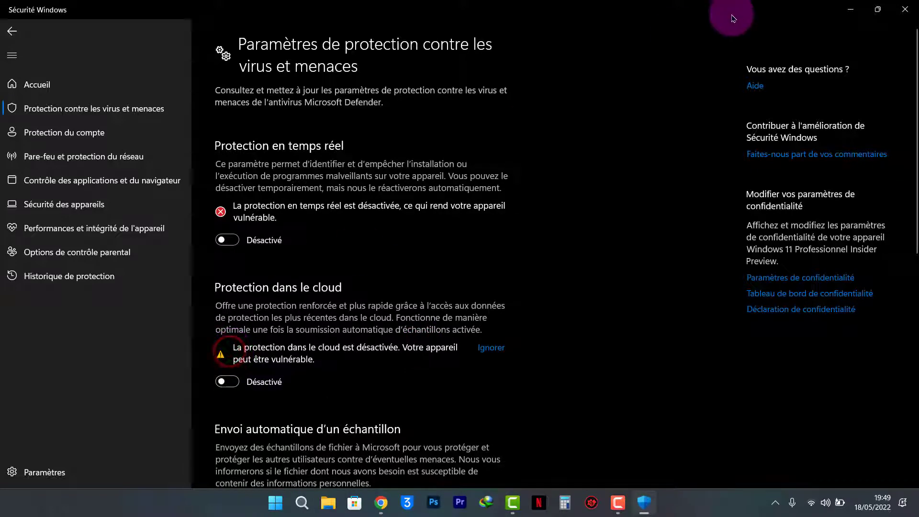
pyautogui.click(854, 8)
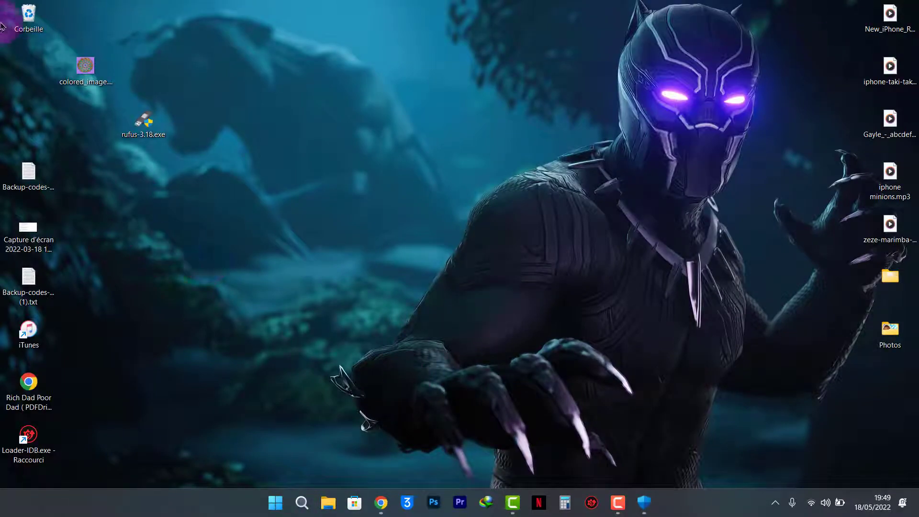
# Step: Restore the IObit Driver Booster archive and its folder from the Corbeille to the desktop and close the Corbeille window
pyautogui.click(24, 22)
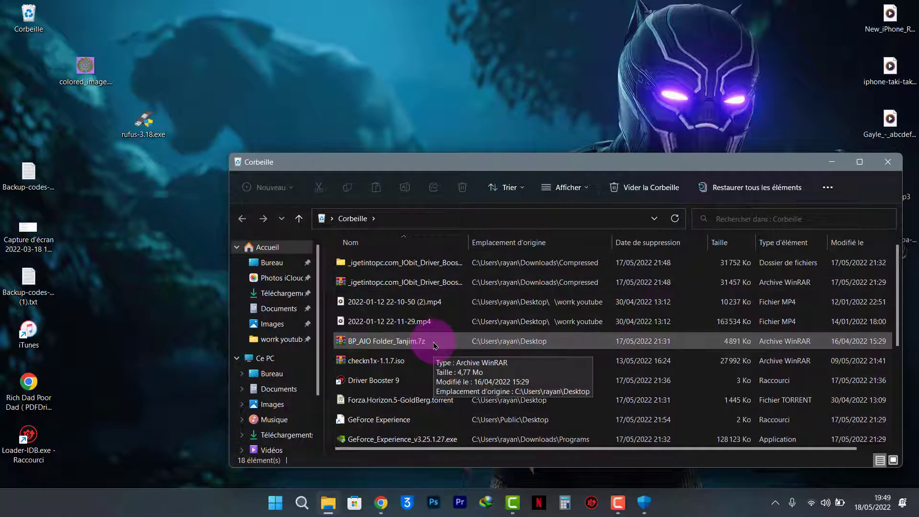
pyautogui.moveTo(449, 283); pyautogui.dragTo(437, 98)
pyautogui.moveTo(406, 264); pyautogui.dragTo(527, 84)
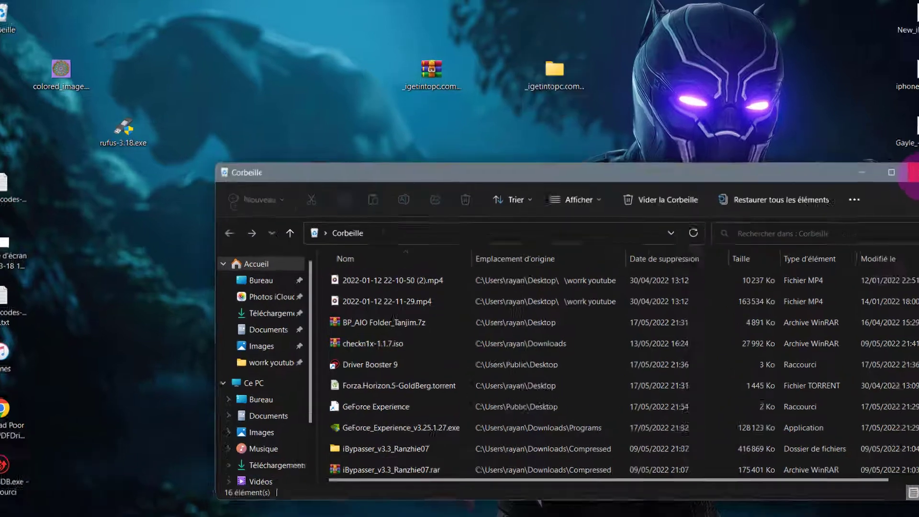
pyautogui.click(914, 173)
# Step: Extract the Driver Booster archive to a folder of the same name, entering the archive password and replacing all existing files
pyautogui.click(435, 85)
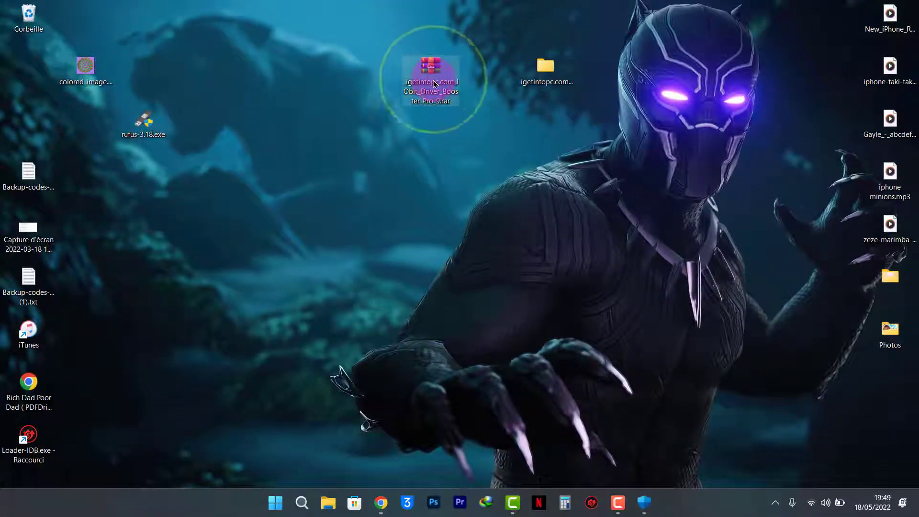
pyautogui.rightClick(437, 90)
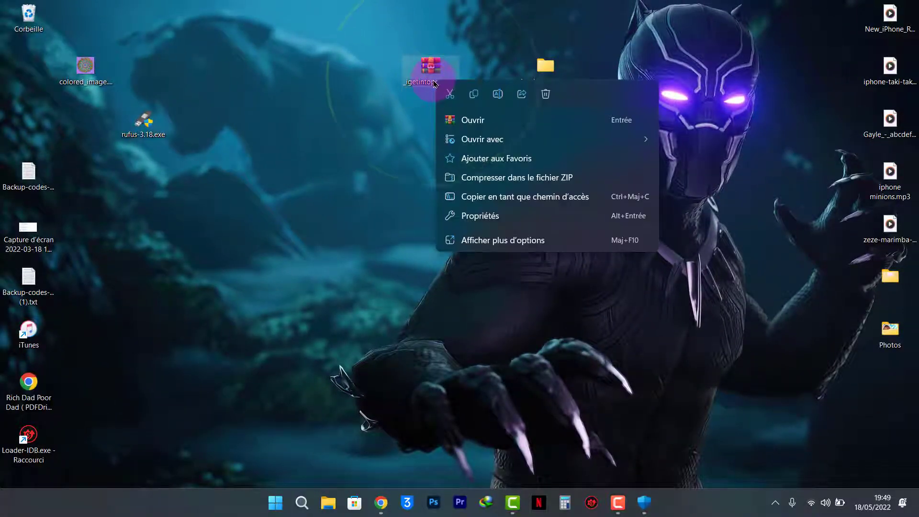
pyautogui.click(486, 237)
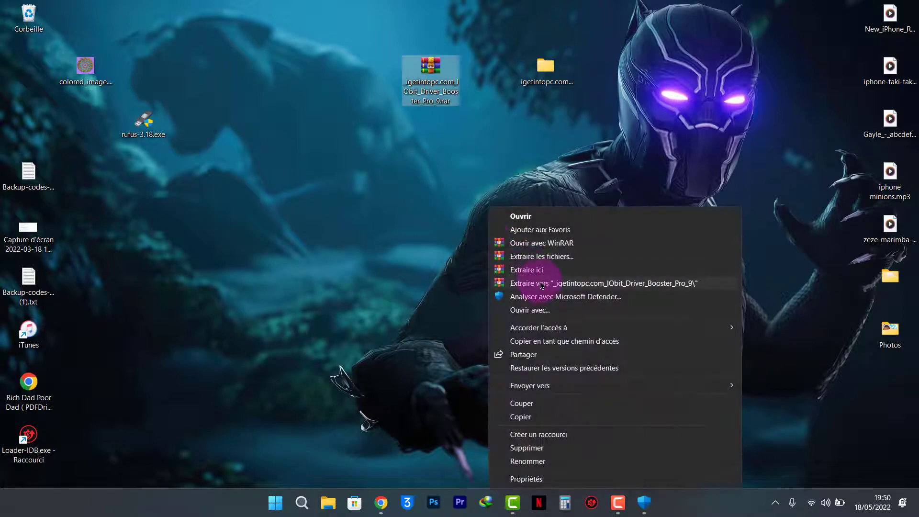
pyautogui.click(542, 283)
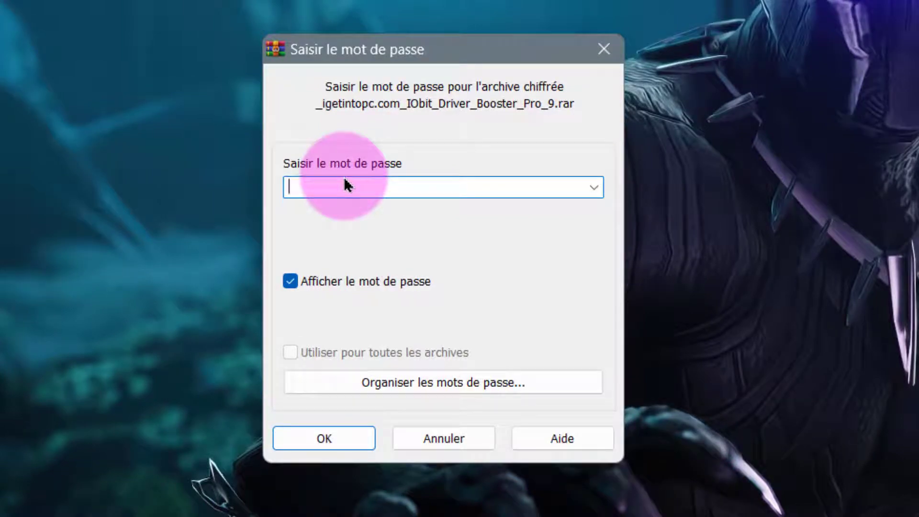
pyautogui.write('igetintopc.com')
pyautogui.press('Return')
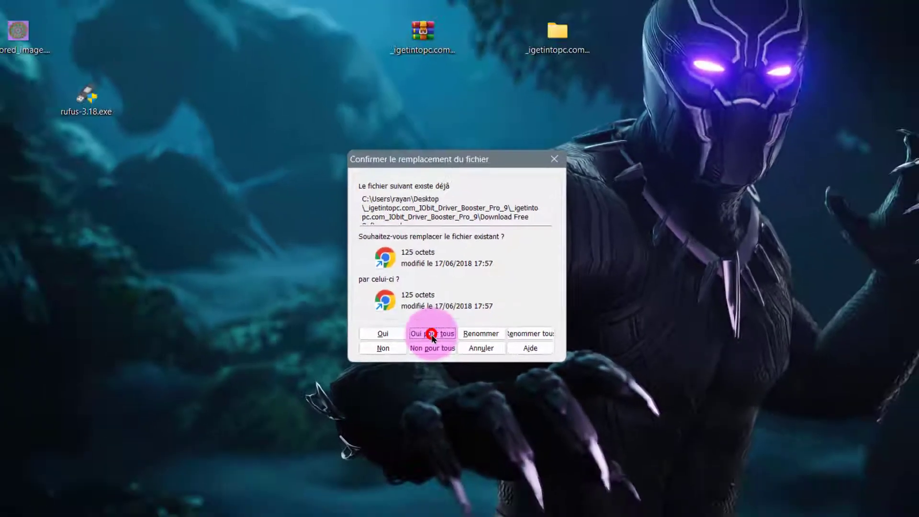
pyautogui.click(402, 378)
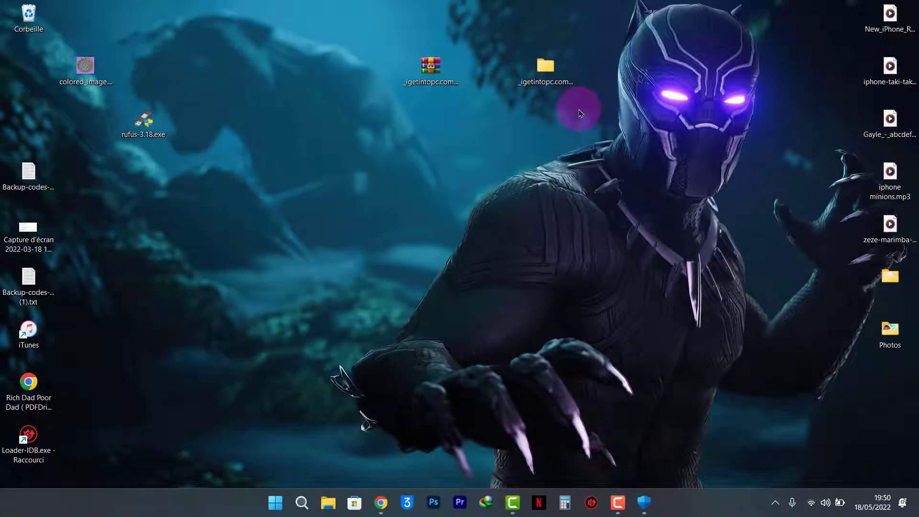
# Step: Move the Driver Booster archive to the Corbeille and open the inner folder of the extracted desktop folder
pyautogui.moveTo(426, 77); pyautogui.dragTo(29, 26)
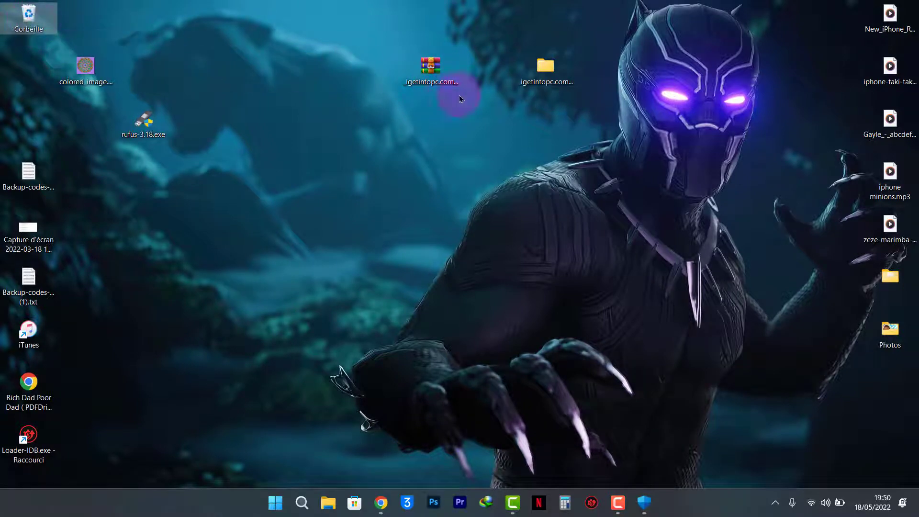
pyautogui.click(546, 78)
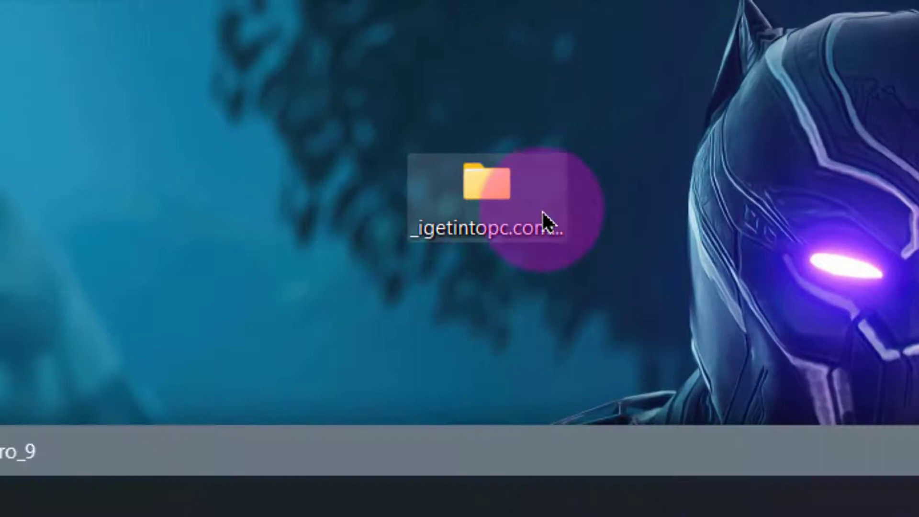
pyautogui.doubleClick(543, 211)
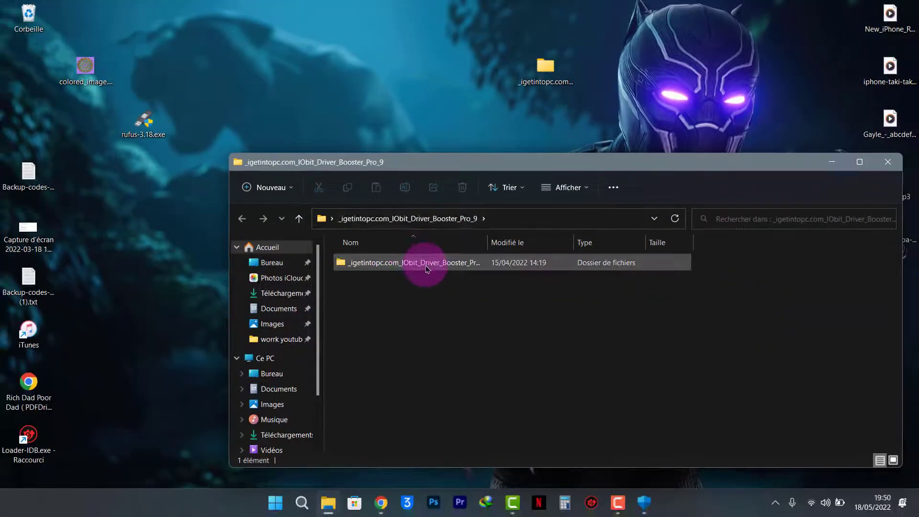
pyautogui.doubleClick(427, 263)
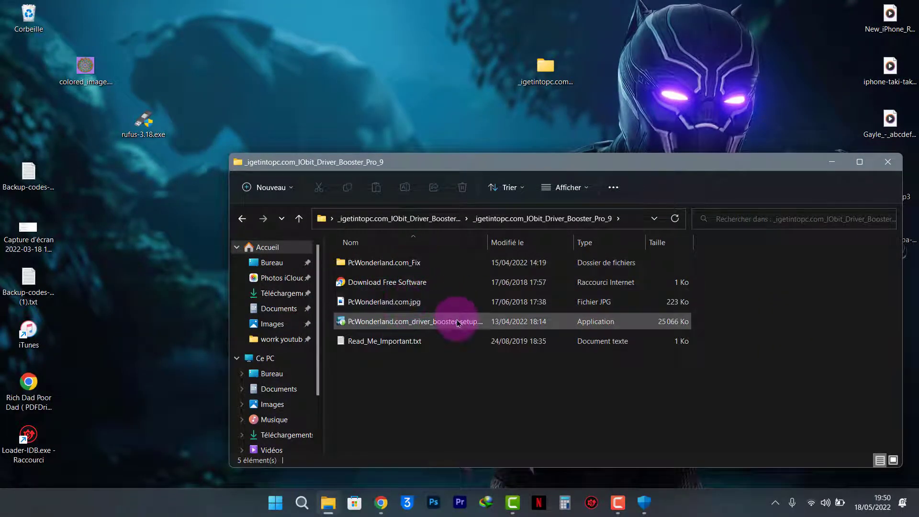
# Step: Run the PcWonderland.com_driver_booster setup as far as its install screen and cancel the installation
pyautogui.doubleClick(360, 325)
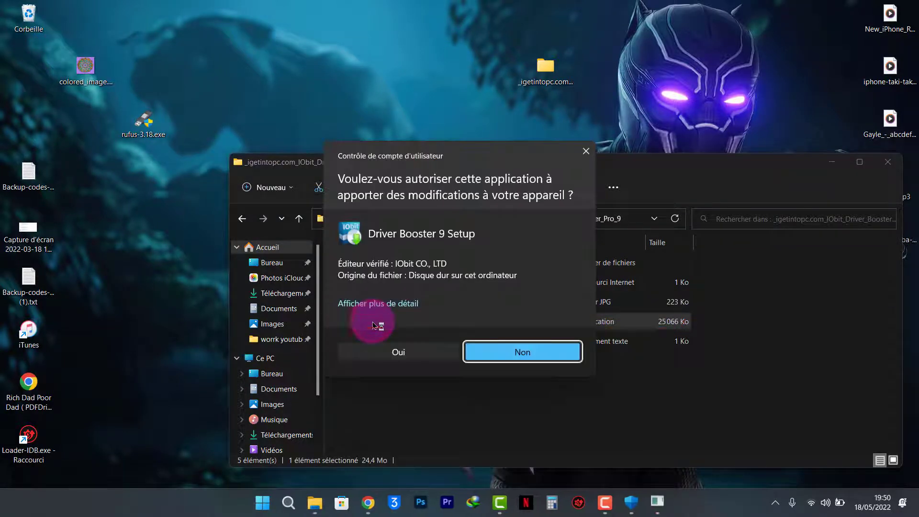
pyautogui.click(397, 351)
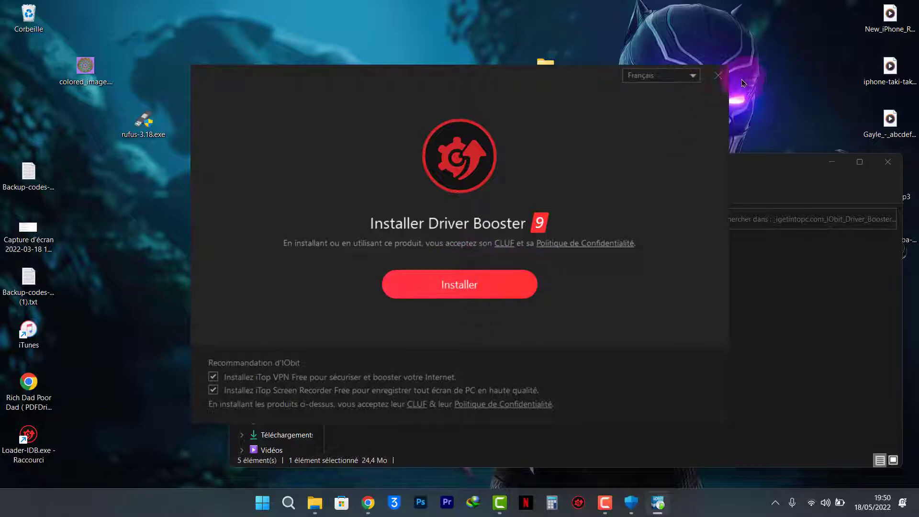
pyautogui.click(722, 79)
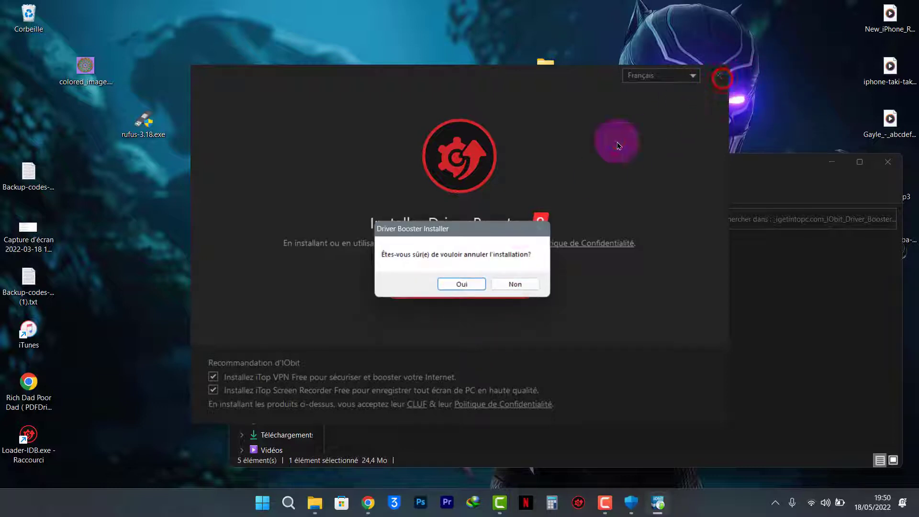
pyautogui.click(476, 284)
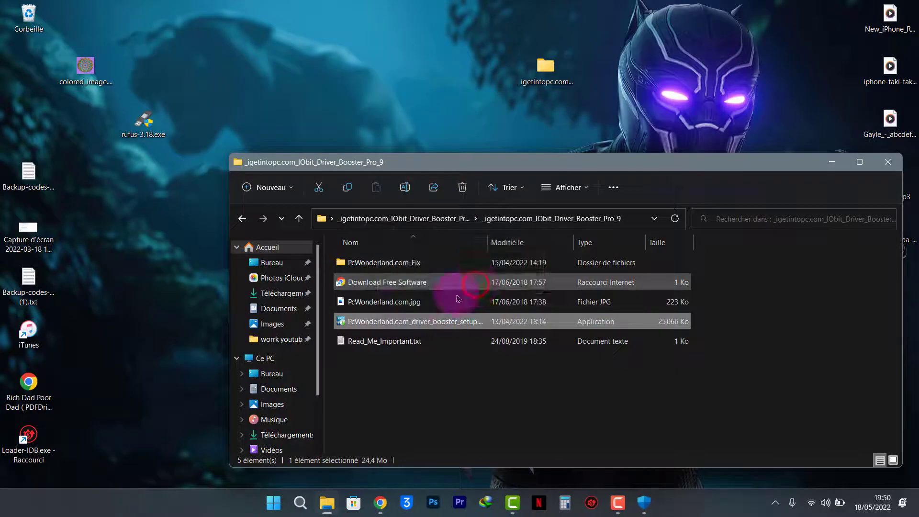
# Step: Copy Loader-IDB.exe from the Loader folder inside PcWonderland.com_Fix and close the folder window
pyautogui.doubleClick(436, 262)
pyautogui.click(242, 219)
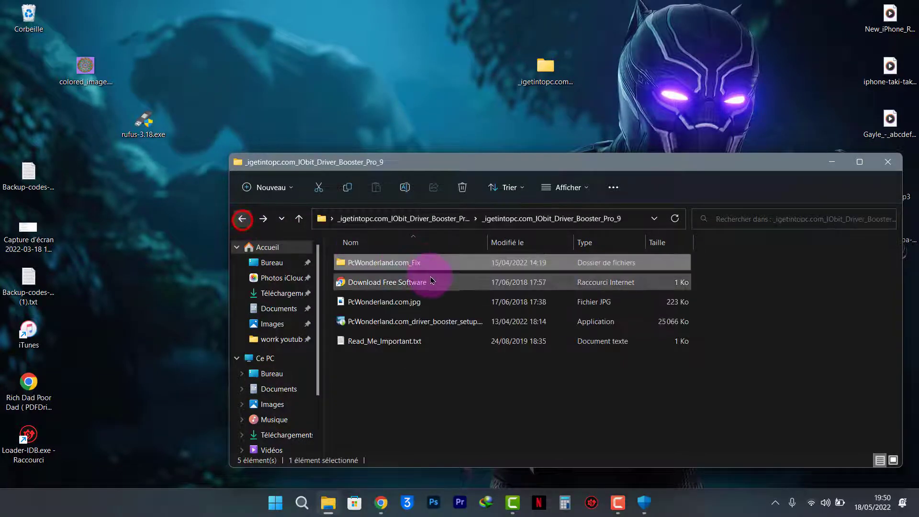
pyautogui.doubleClick(388, 265)
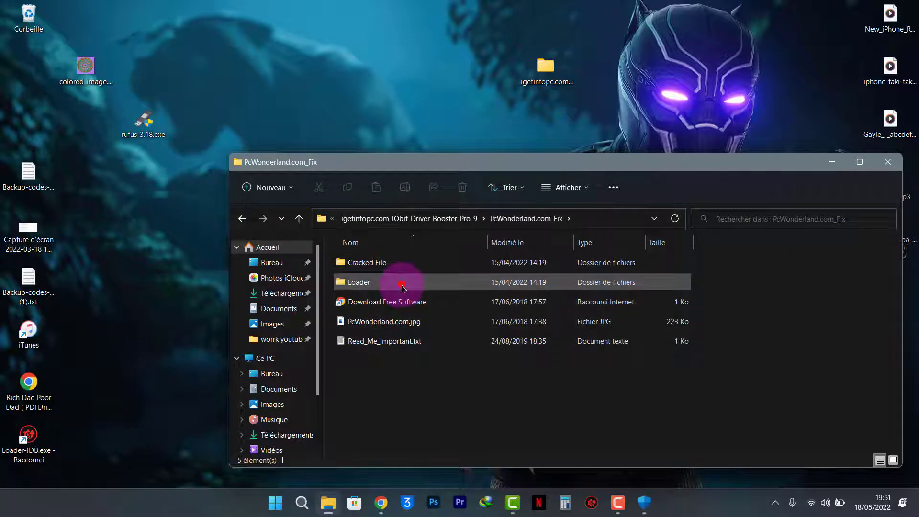
pyautogui.doubleClick(402, 287)
pyautogui.click(380, 287)
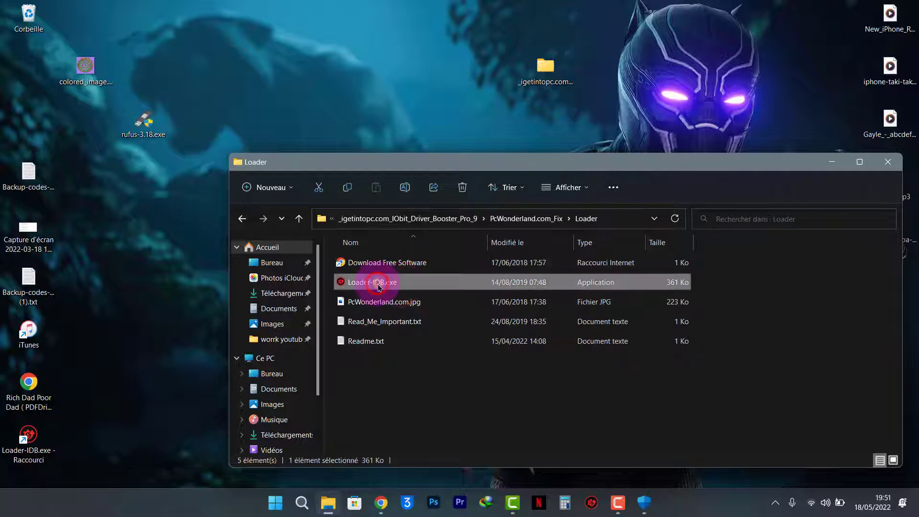
pyautogui.rightClick(379, 286)
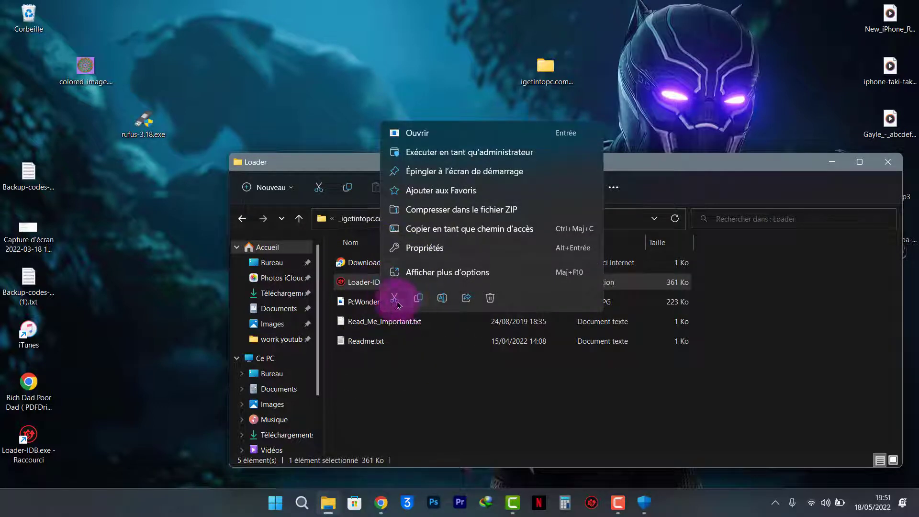
pyautogui.click(420, 299)
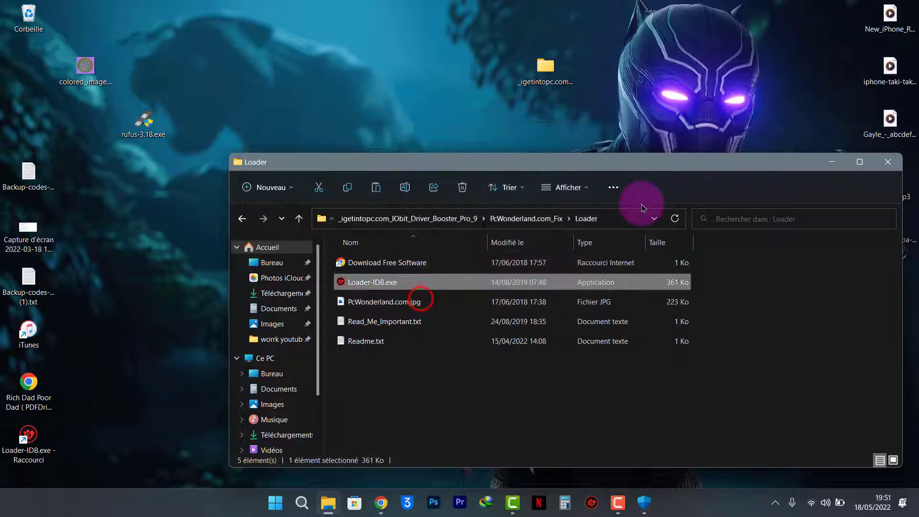
pyautogui.click(889, 162)
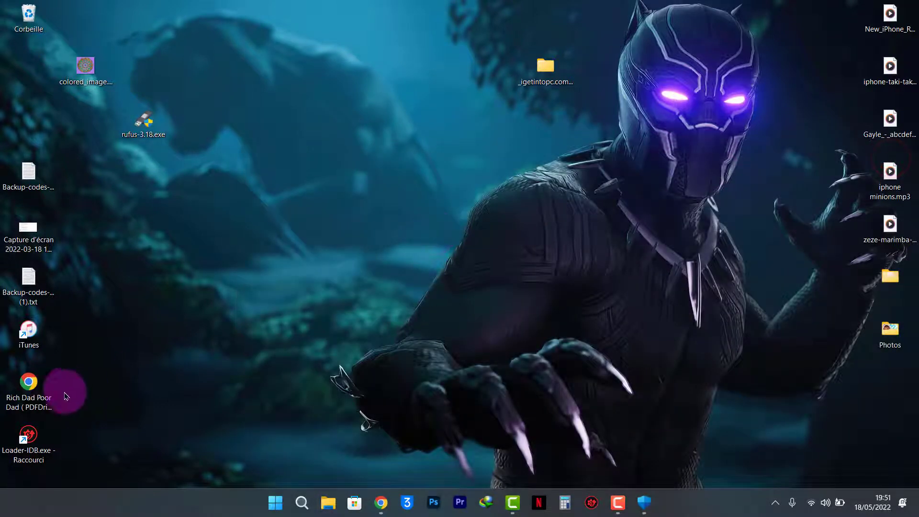
# Step: Move the Loader-IDB.exe shortcut to the open middle area of the desktop and open its file location
pyautogui.moveTo(46, 447); pyautogui.dragTo(320, 233)
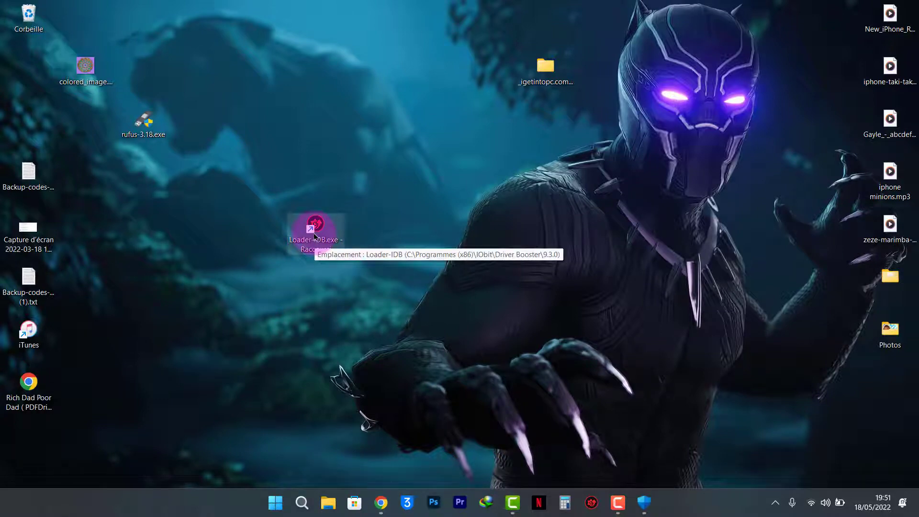
pyautogui.rightClick(314, 235)
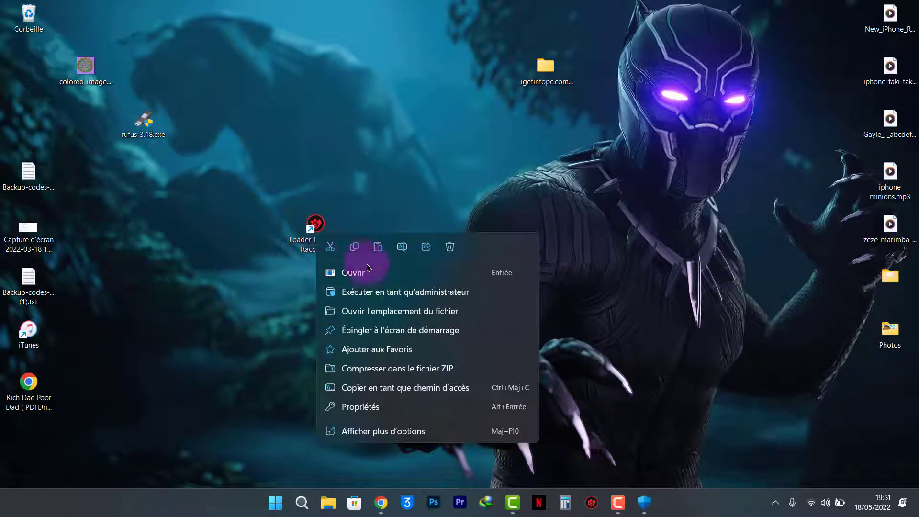
pyautogui.click(372, 316)
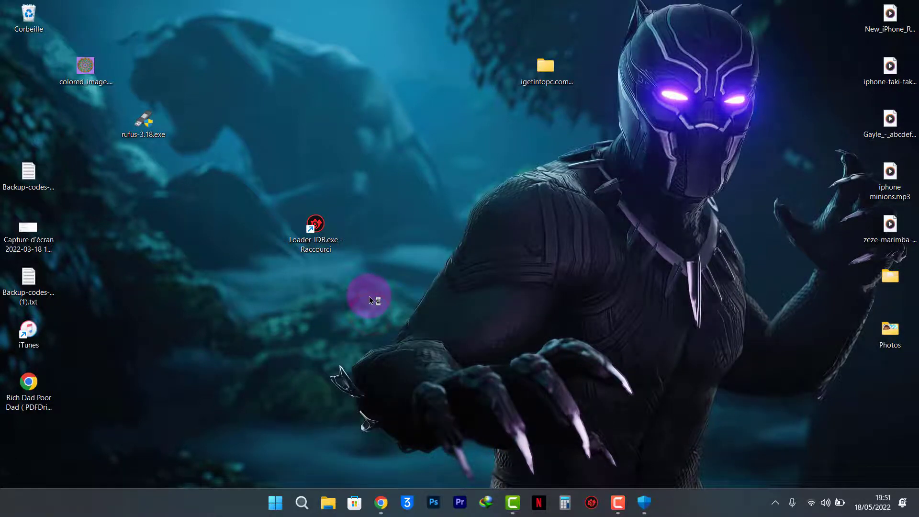
# Step: Paste the copied Loader-IDB.exe into the Driver Booster 9.3.0 program folder, replacing the existing file
pyautogui.scroll(-4, 534, 327)
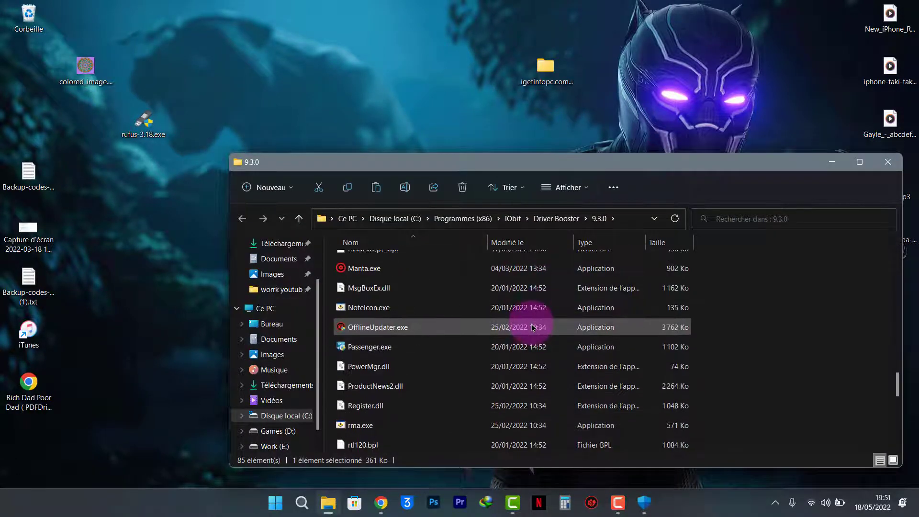
pyautogui.scroll(5, 533, 327)
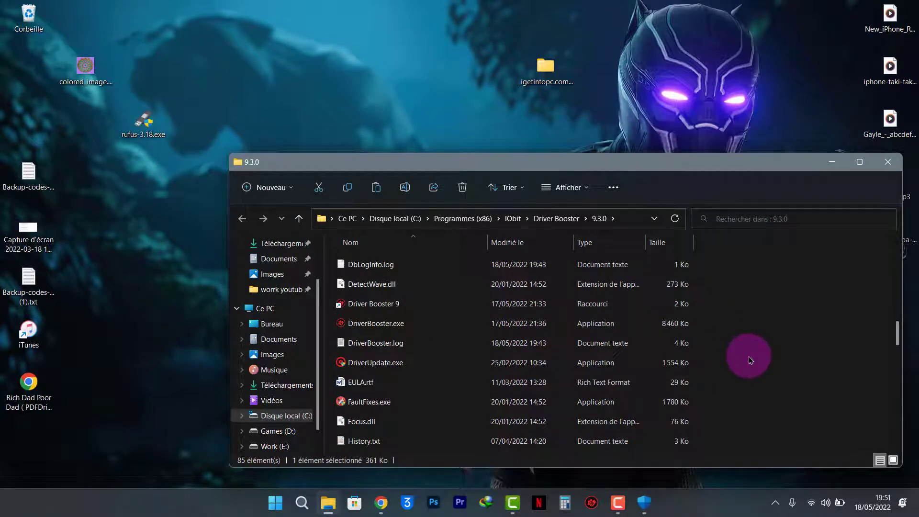
pyautogui.rightClick(750, 359)
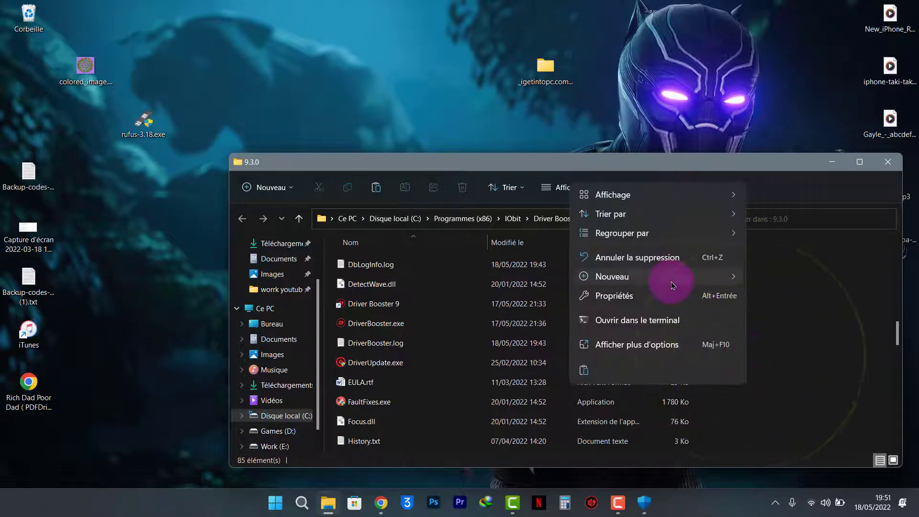
pyautogui.click(584, 371)
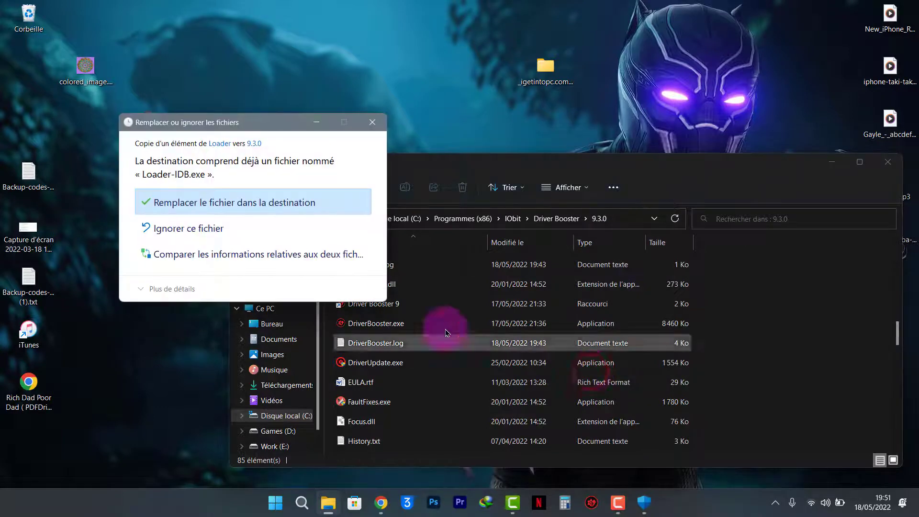
pyautogui.click(263, 206)
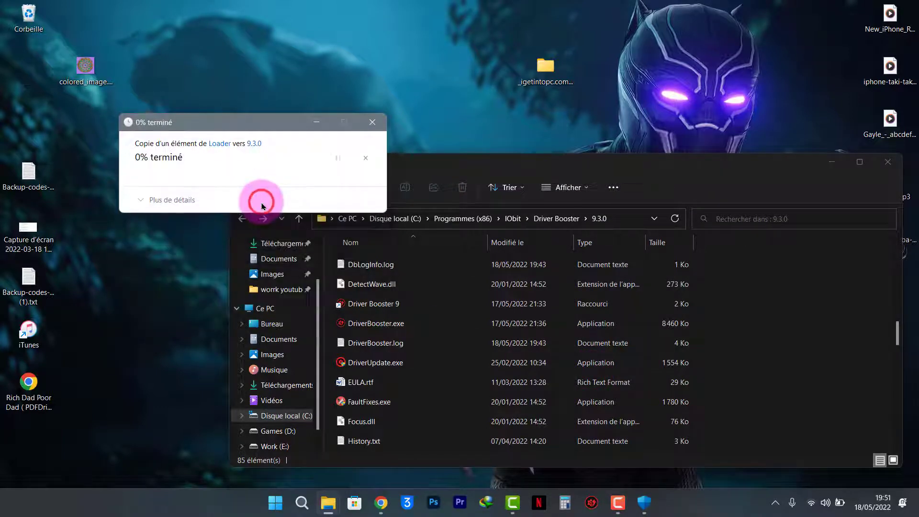
pyautogui.click(222, 206)
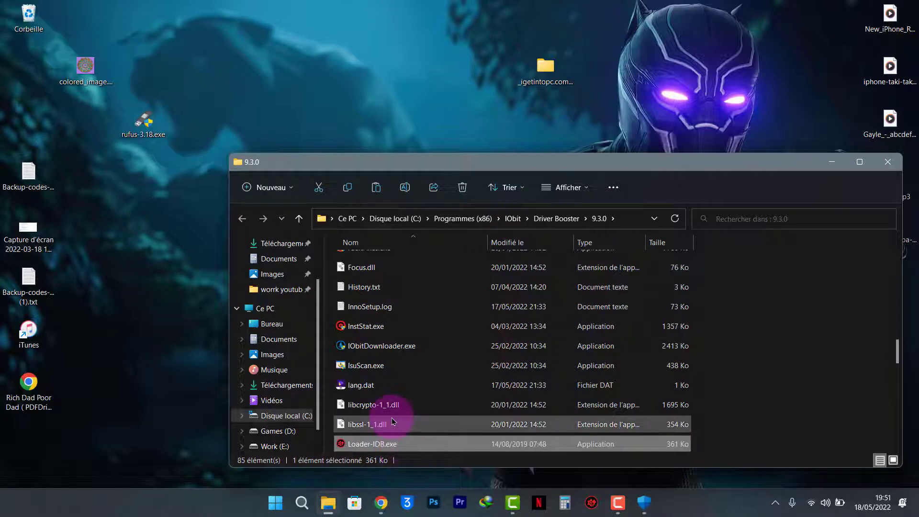
# Step: Send a shortcut of Loader-IDB.exe from the 9.3.0 folder to the desktop, and move it to the open area beside the colored_image file
pyautogui.scroll(-2, 390, 421)
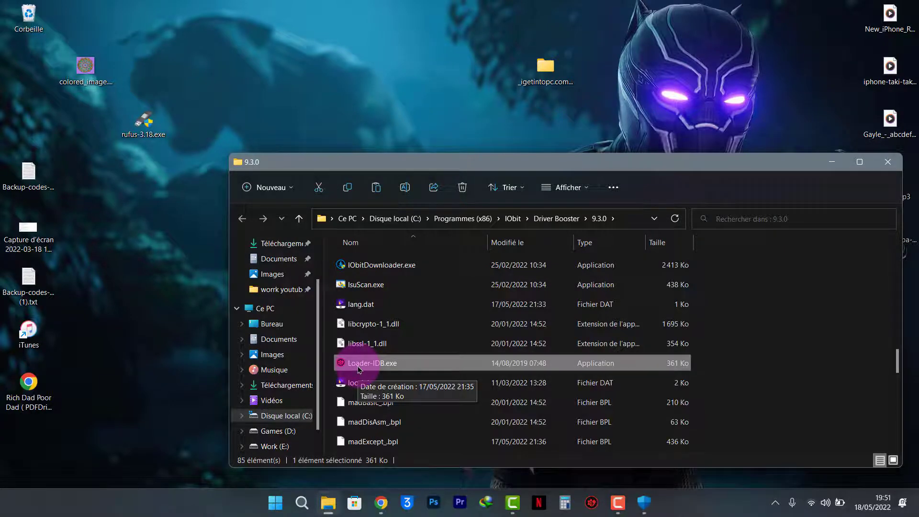
pyautogui.rightClick(358, 368)
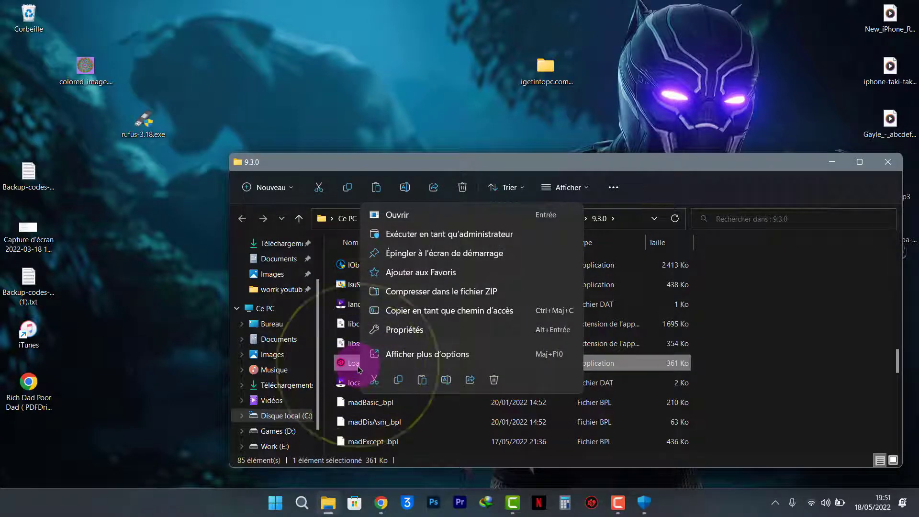
pyautogui.click(446, 359)
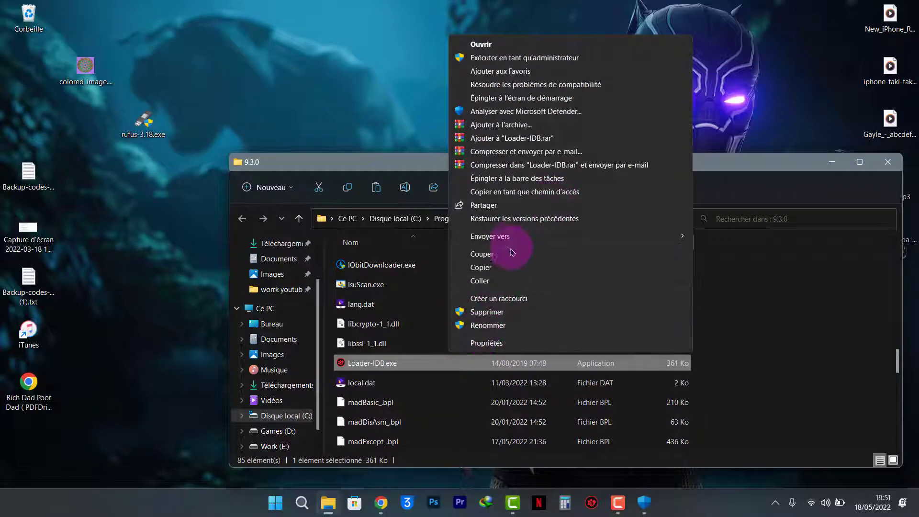
pyautogui.moveTo(516, 236)
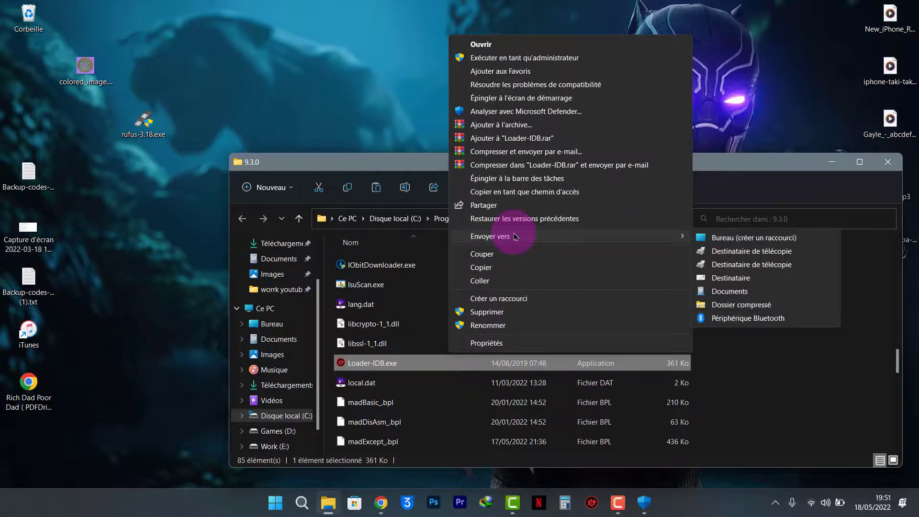
pyautogui.click(741, 238)
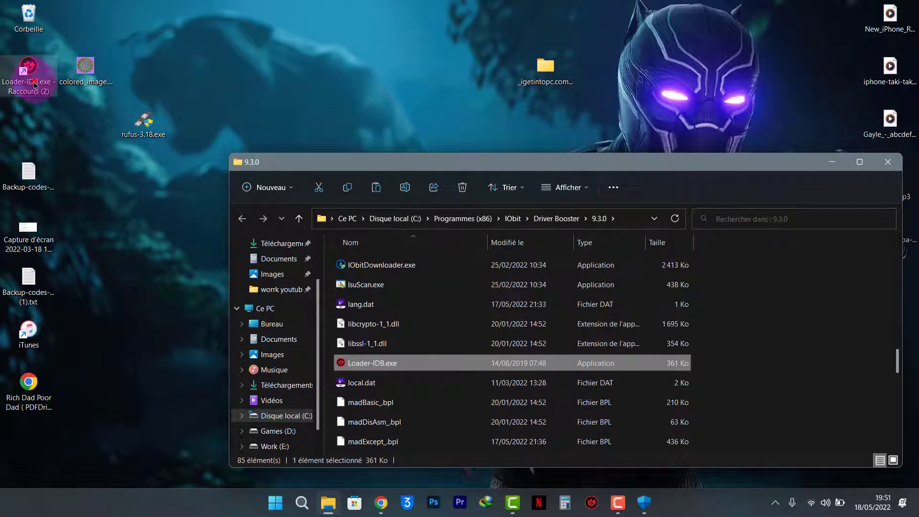
pyautogui.moveTo(34, 85); pyautogui.dragTo(349, 113)
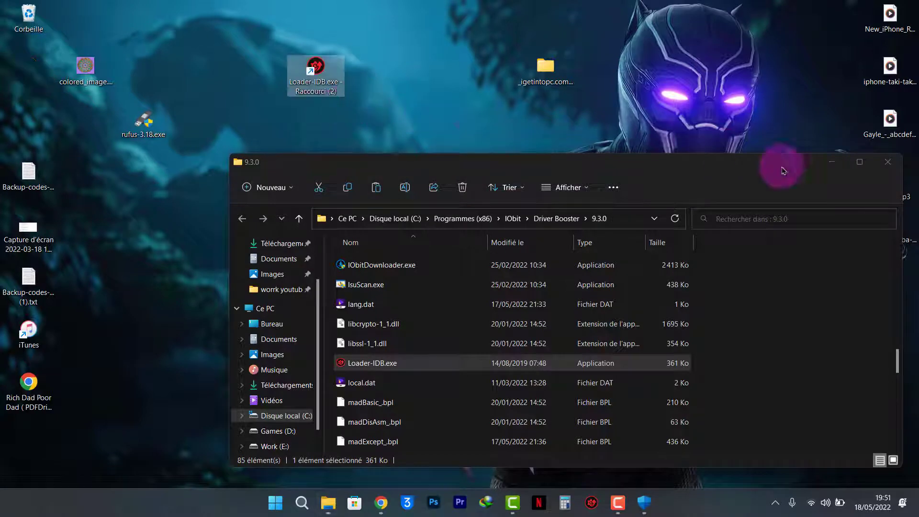
pyautogui.click(888, 161)
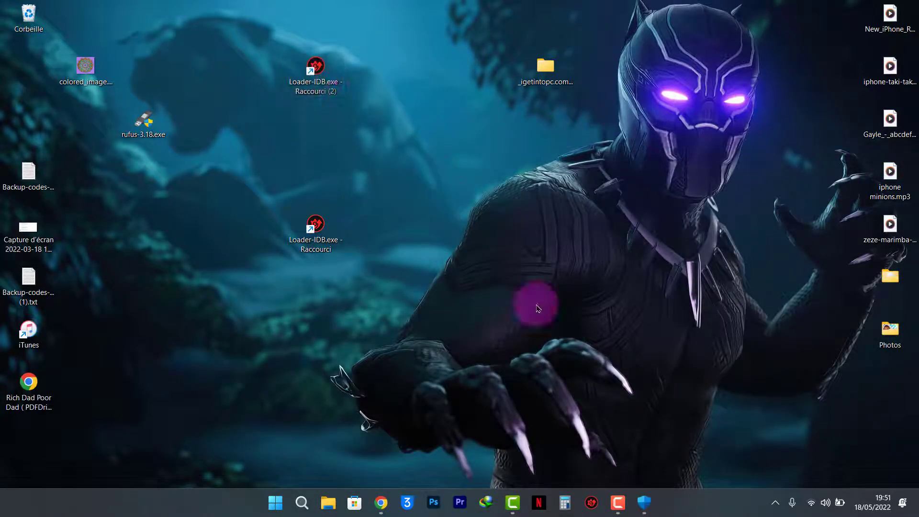
# Step: Switch to Driver Booster 9.3 and show its driver scan list with the outdated game components
pyautogui.click(594, 503)
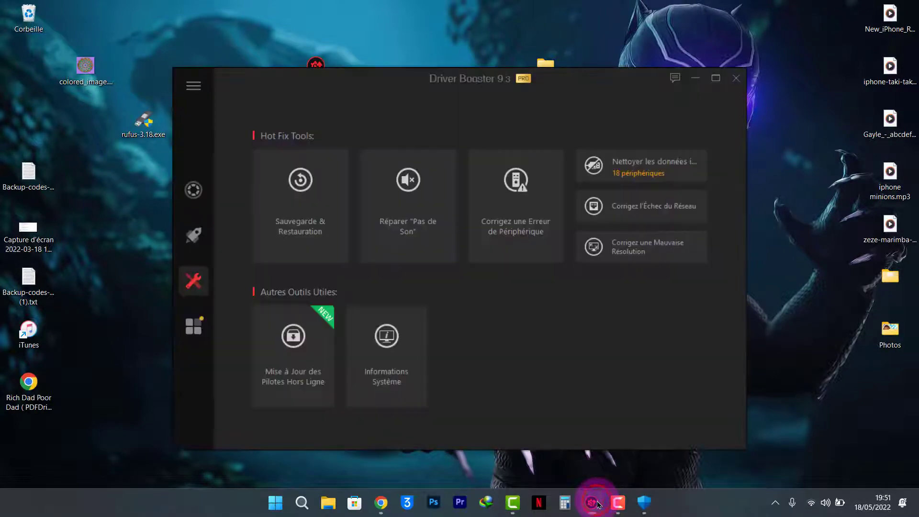
pyautogui.click(191, 187)
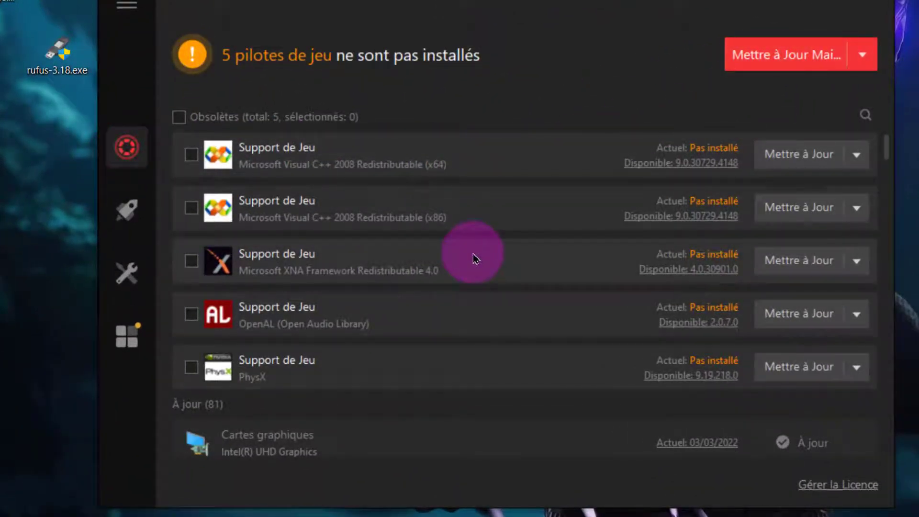
pyautogui.scroll(-2, 473, 258)
pyautogui.scroll(2, 473, 258)
# Step: Select the Visual C++ 2008 x64 and x86, XNA Framework 4.0, OpenAL and PhysX game support entries for updating
pyautogui.click(191, 154)
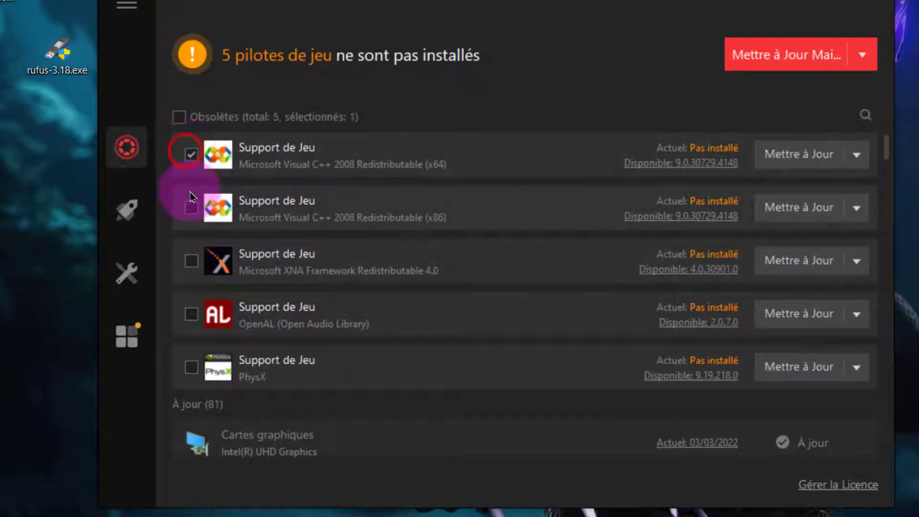
pyautogui.click(192, 223)
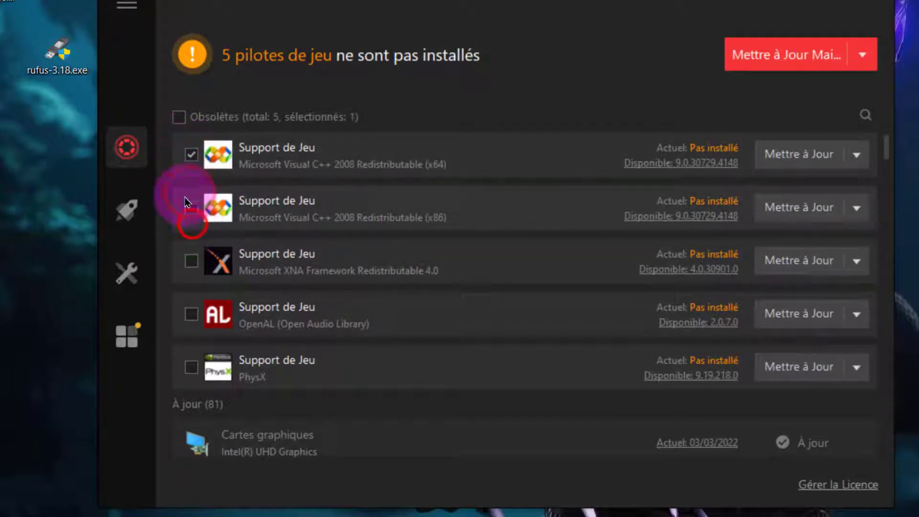
pyautogui.click(191, 261)
pyautogui.click(191, 314)
pyautogui.click(195, 374)
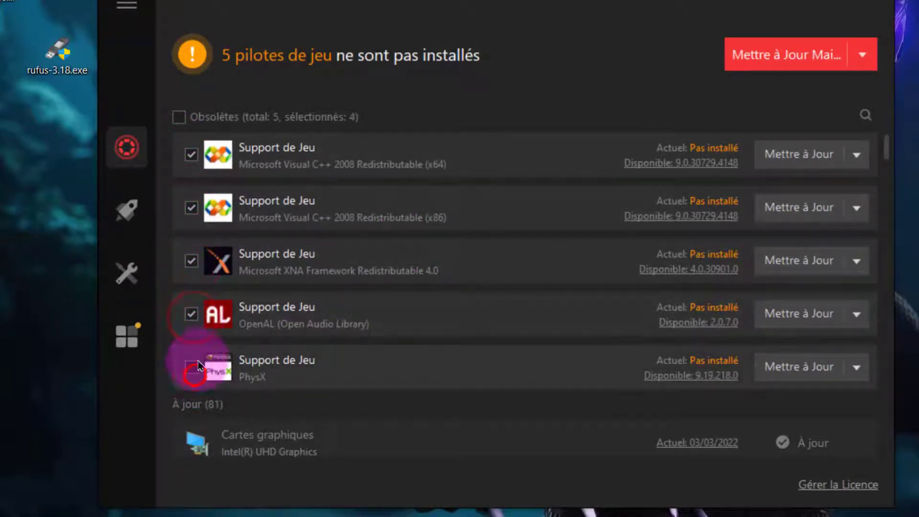
# Step: Check the options for updating all selected drivers without starting an update, and close Driver Booster
pyautogui.click(863, 58)
pyautogui.click(645, 58)
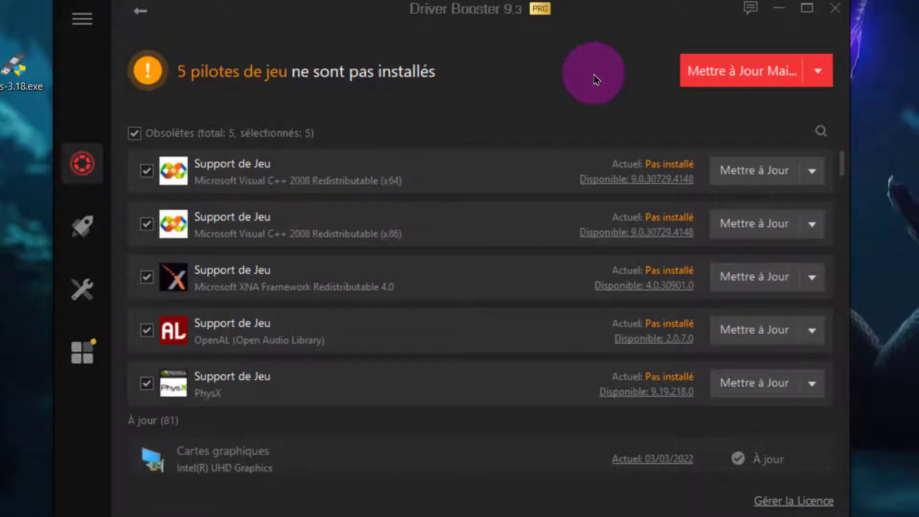
pyautogui.click(833, 19)
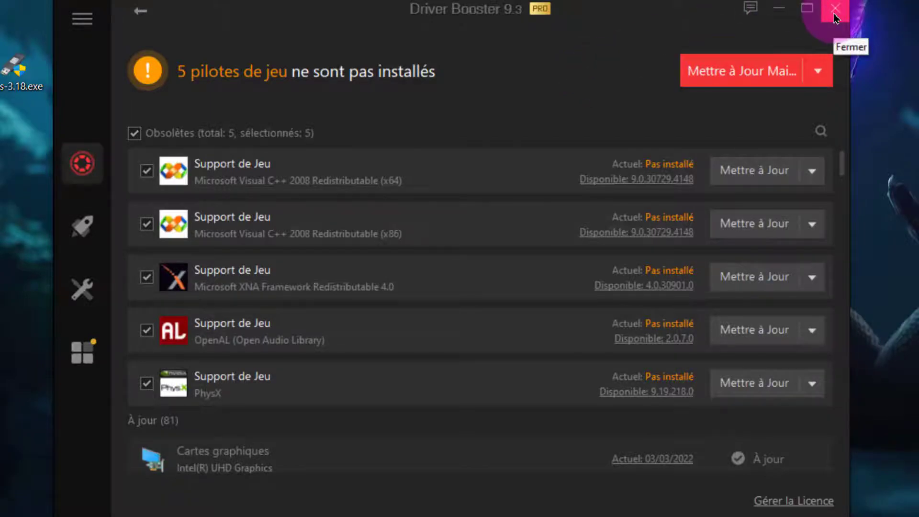
pyautogui.click(834, 17)
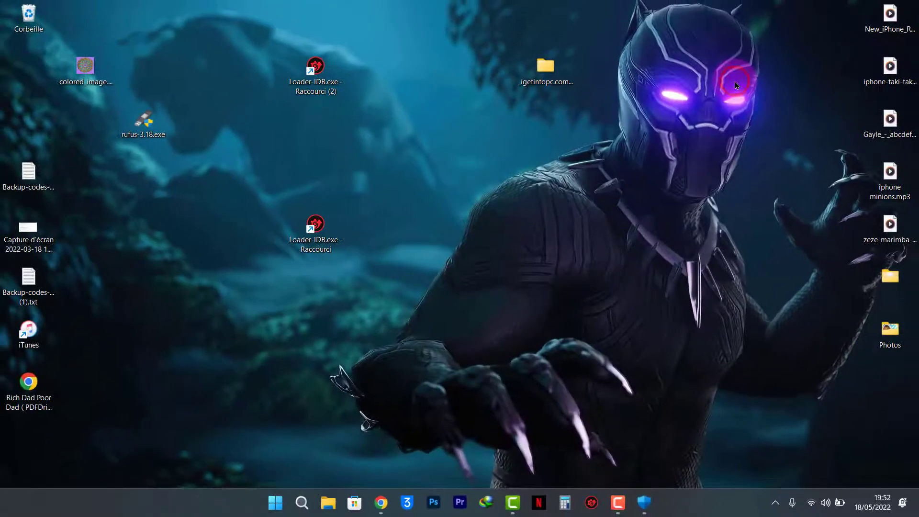